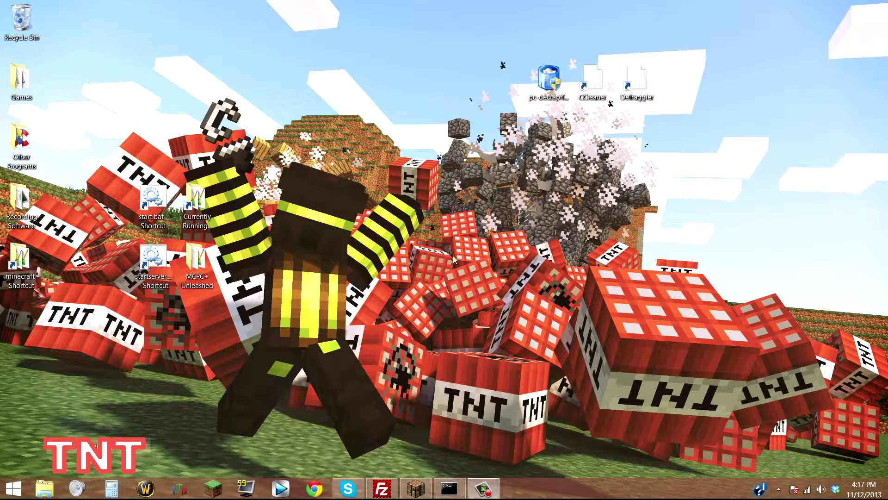
# Select the top row of desktop icons, dismiss the desktop menu, and open the Start menu.
pyautogui.moveTo(430, 20); pyautogui.dragTo(349, 59)
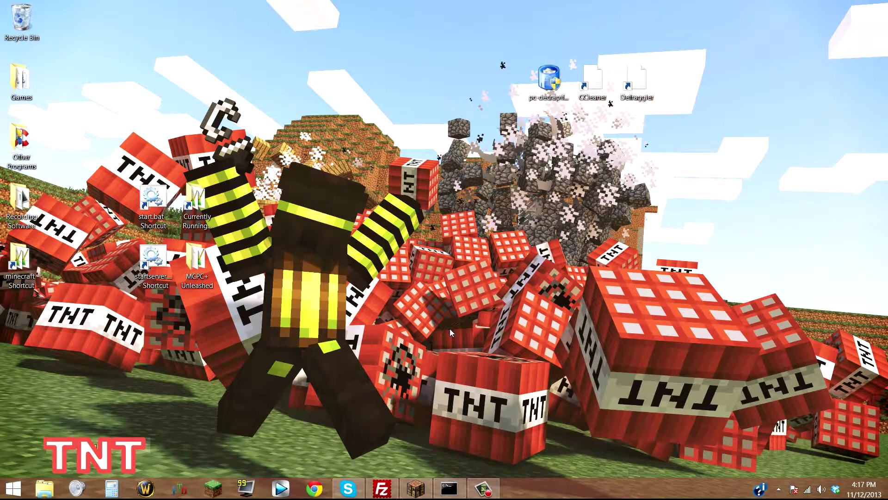
pyautogui.rightClick(388, 308)
pyautogui.click(393, 294)
pyautogui.click(13, 488)
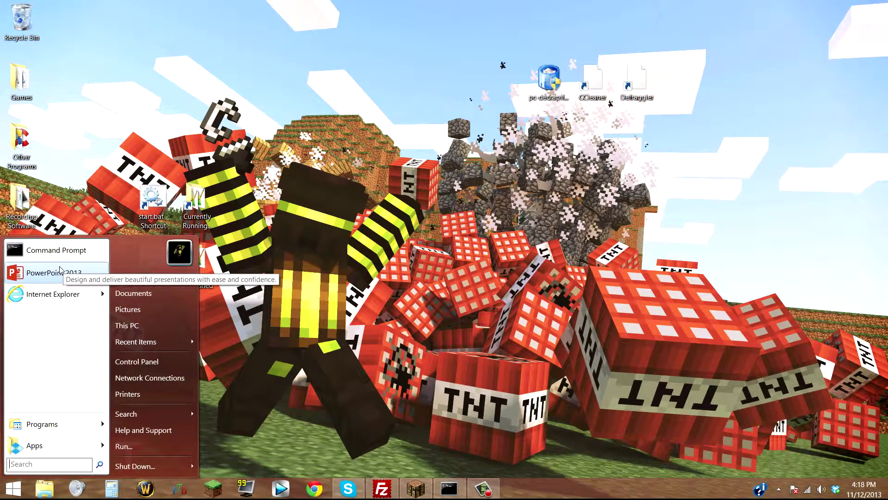
# Remove Internet Explorer from the classic Start menu's program list and close the menu.
pyautogui.keyDown('shift'); pyautogui.click(4, 495); pyautogui.keyUp('shift')
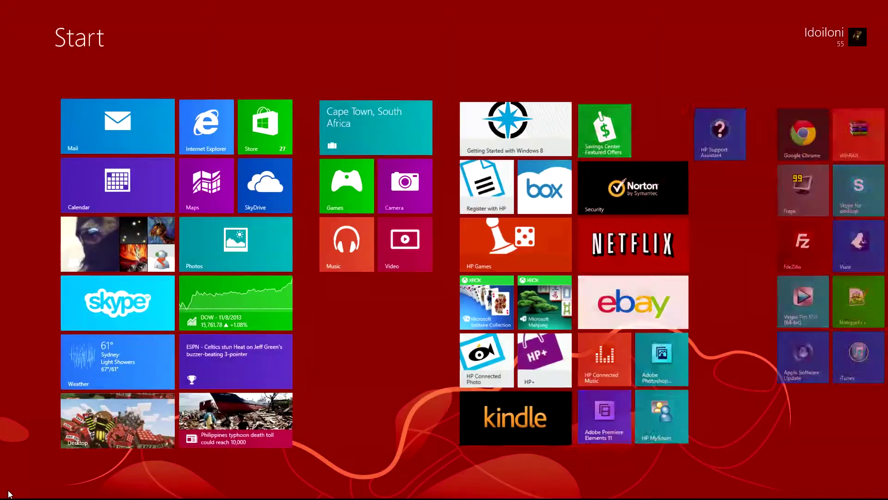
pyautogui.press('super')
pyautogui.press('super')
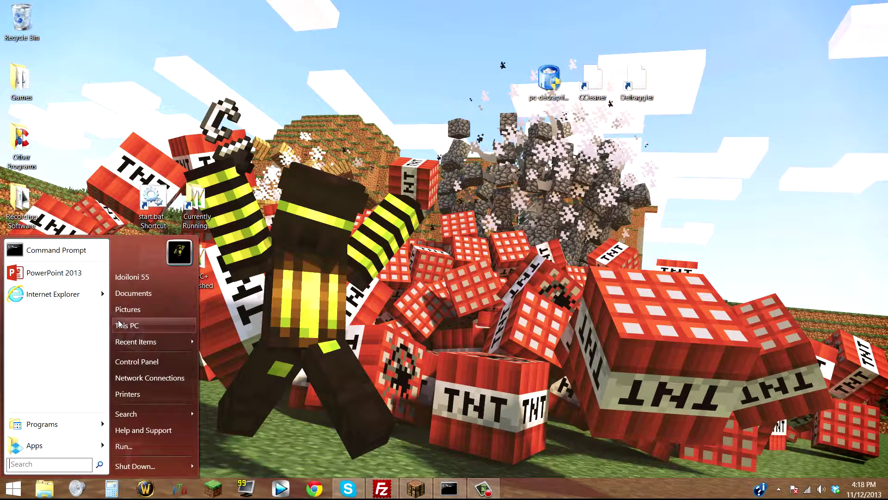
pyautogui.rightClick(60, 300)
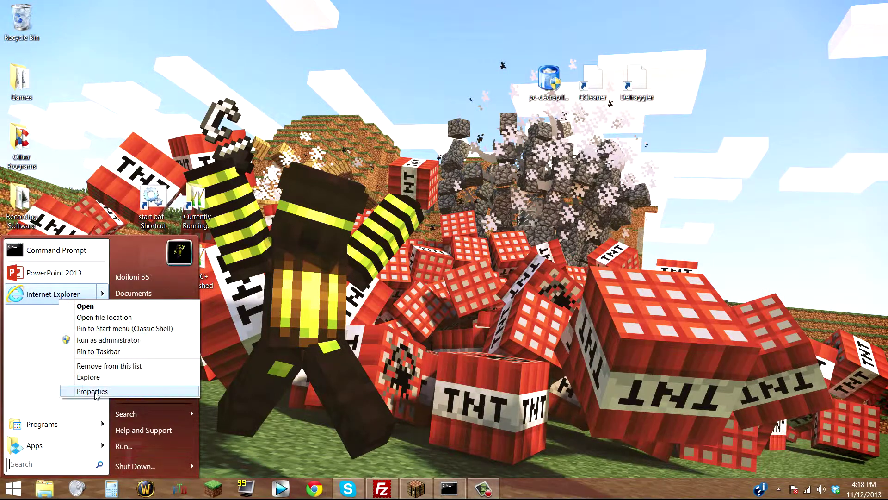
pyautogui.click(121, 366)
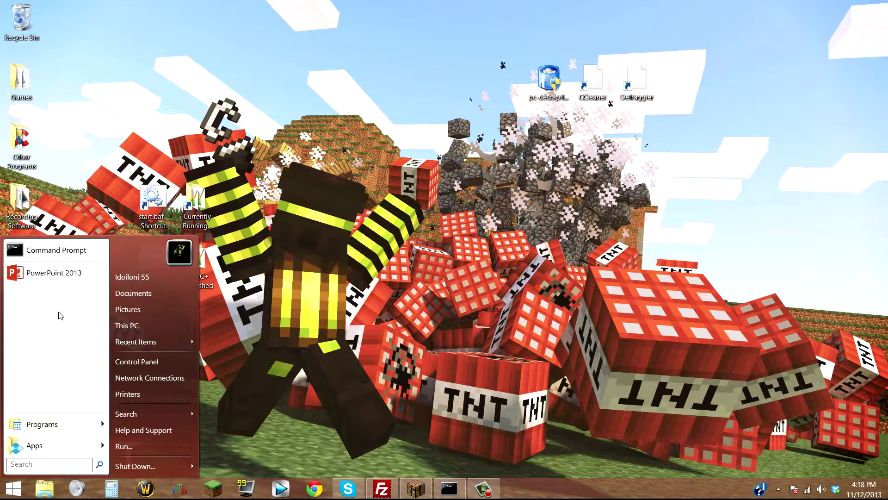
pyautogui.click(390, 304)
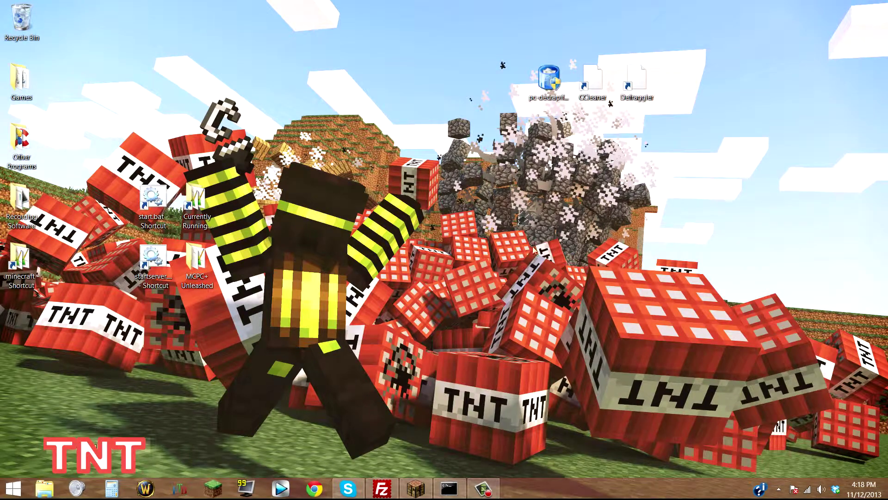
# Launch pc-decrapifier-2.3.1 from the desktop and advance from Welcome to the License agreement.
pyautogui.doubleClick(549, 83)
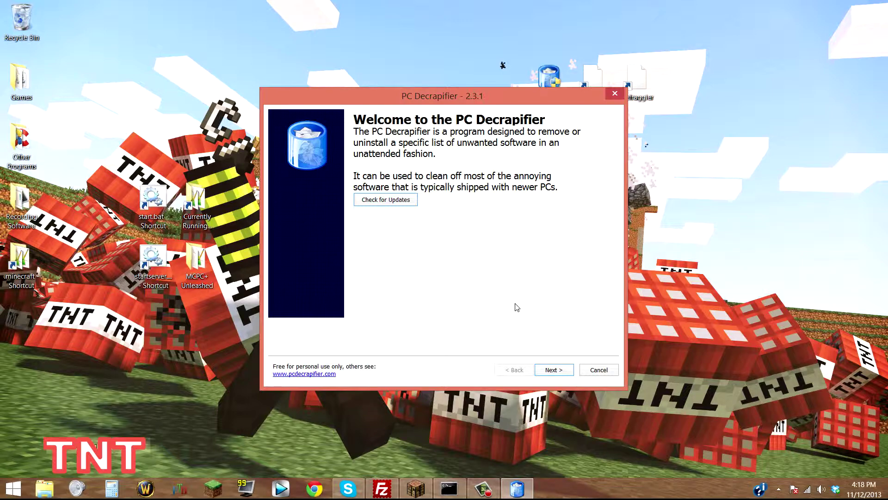
pyautogui.click(554, 369)
pyautogui.click(52, 401)
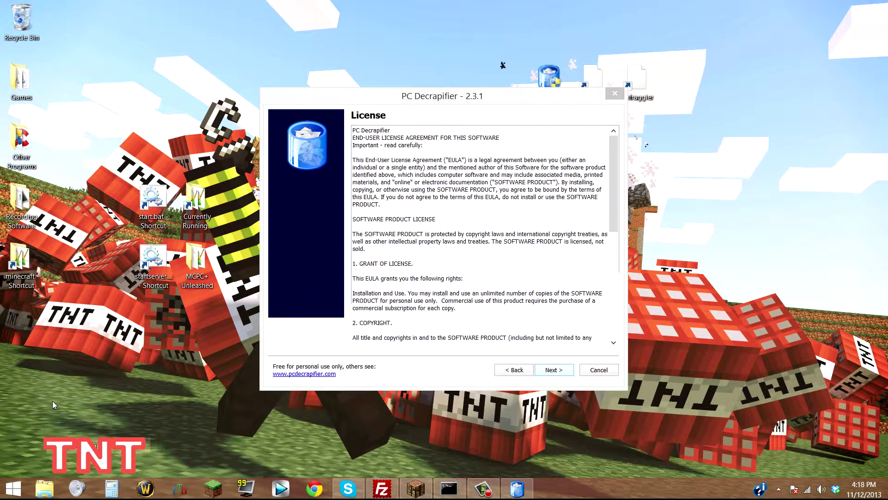
pyautogui.rightClick(52, 401)
pyautogui.press('super')
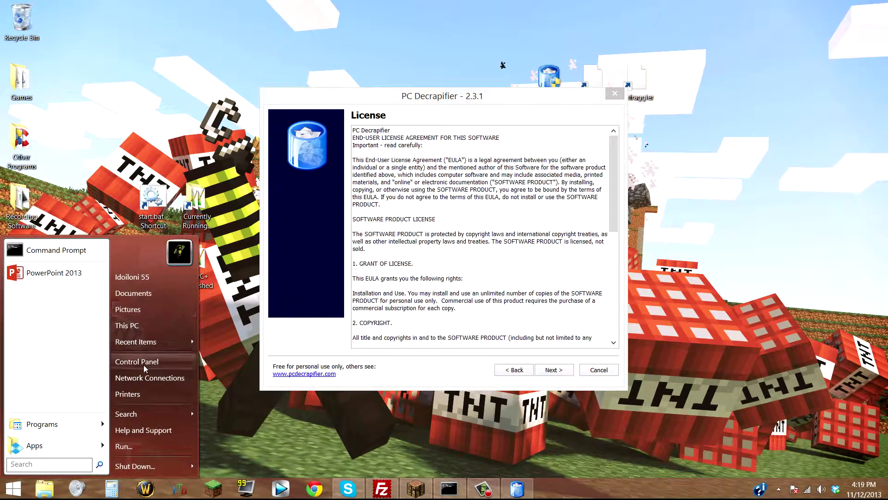
# View Control Panel by Category and browse installed programs like CyberLink Media Suite 10 and Premiere Elements 11.
pyautogui.click(148, 363)
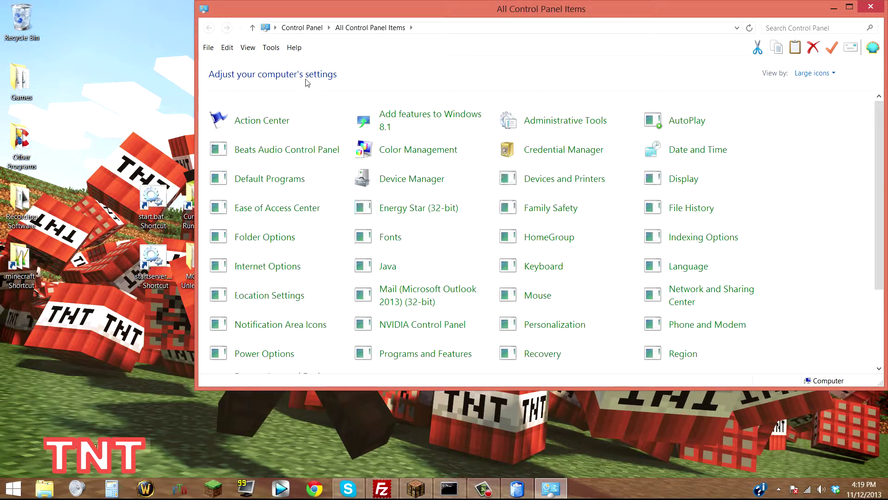
pyautogui.click(814, 73)
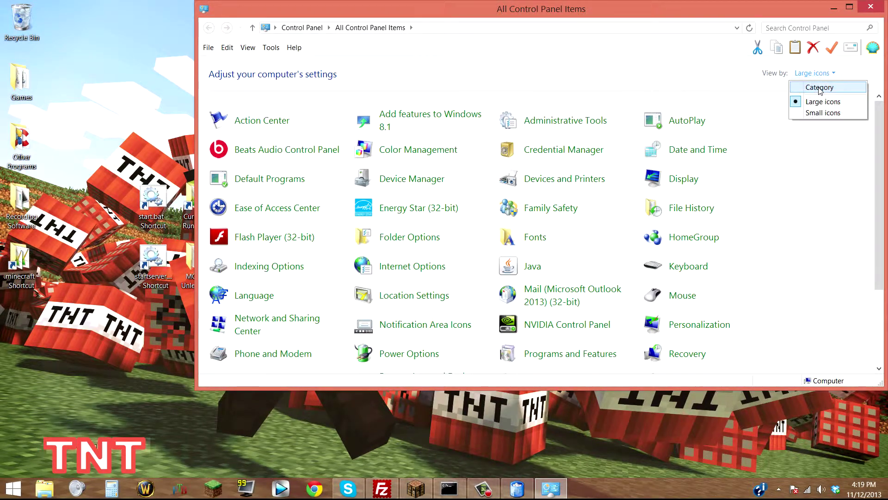
pyautogui.click(819, 88)
pyautogui.click(402, 249)
pyautogui.click(366, 255)
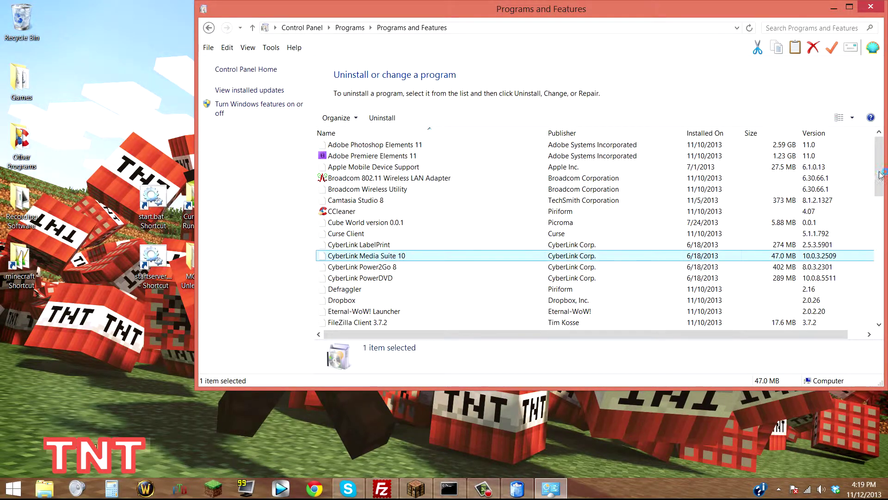
pyautogui.click(370, 166)
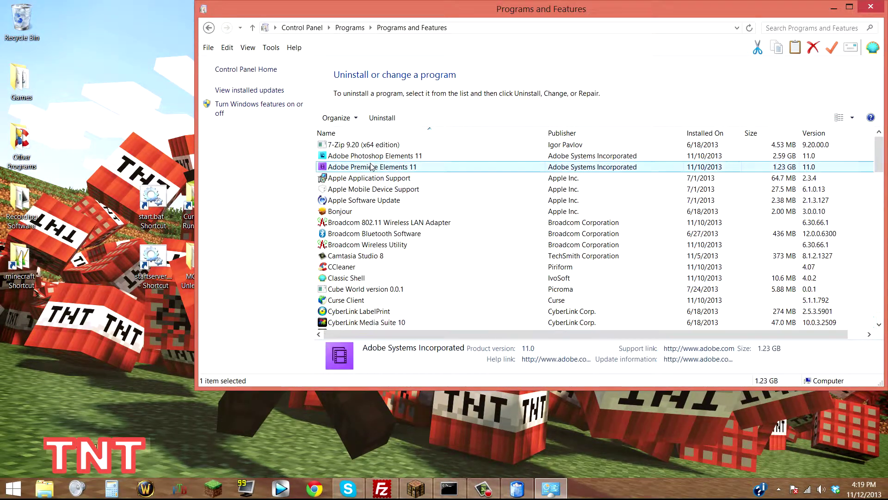
# Close Programs and Features, accept the license, and reposition the wizard at 'Is This a New PC?'.
pyautogui.click(866, 6)
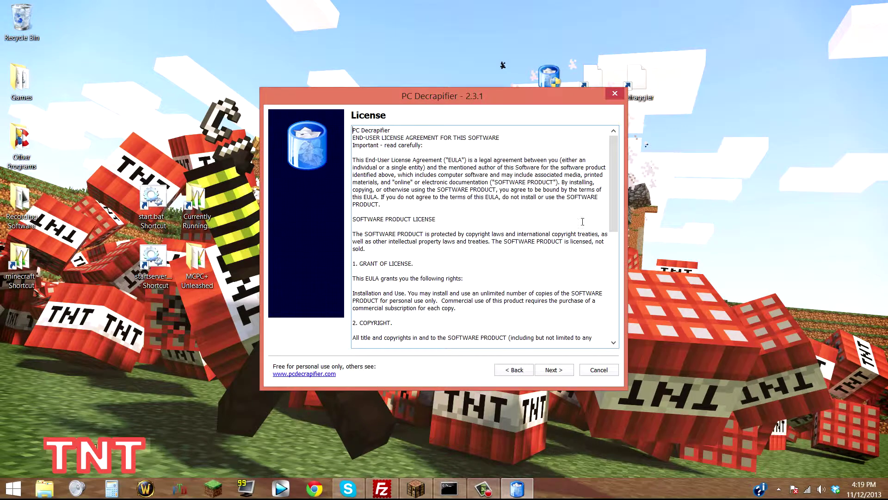
pyautogui.click(551, 373)
pyautogui.click(550, 374)
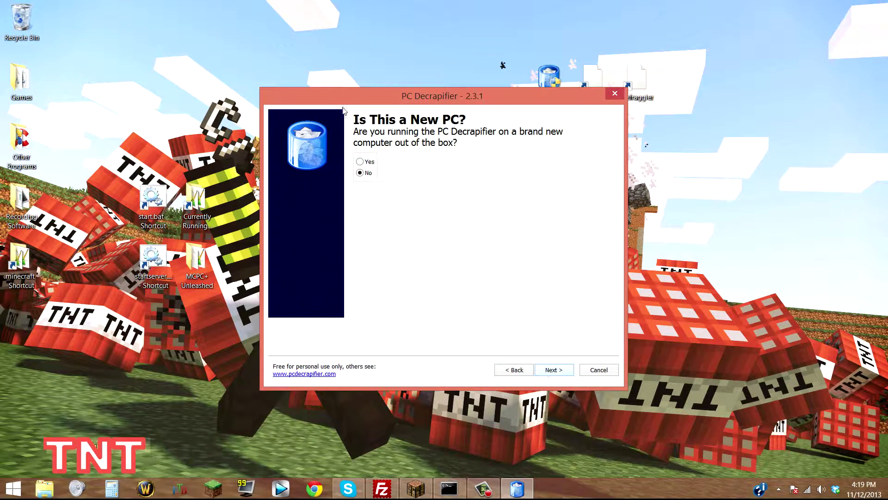
pyautogui.moveTo(359, 93); pyautogui.dragTo(349, 105)
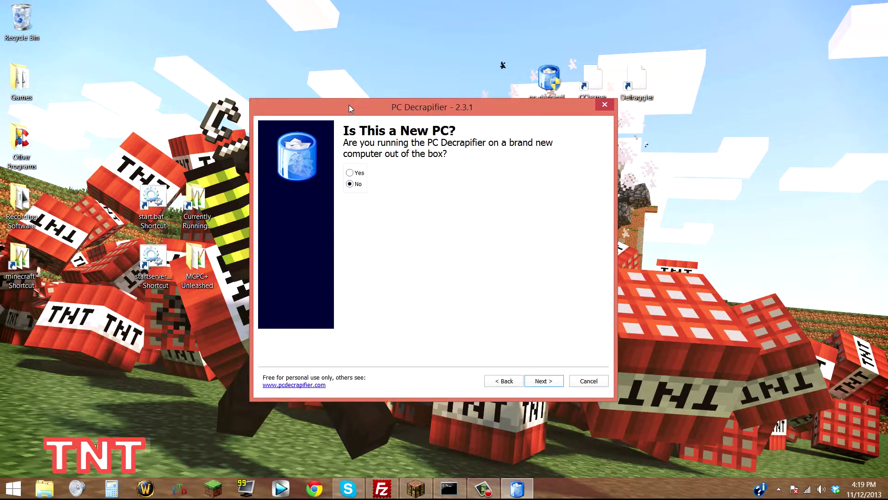
pyautogui.moveTo(410, 108); pyautogui.dragTo(412, 121)
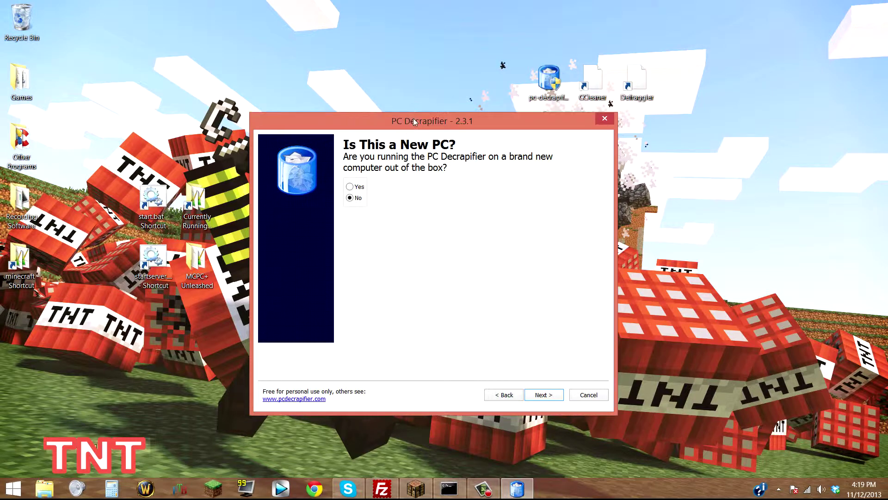
# Answer No to the new-PC question, pass Restore Point, and browse the Select Items checklist.
pyautogui.click(553, 397)
pyautogui.click(553, 398)
pyautogui.click(552, 398)
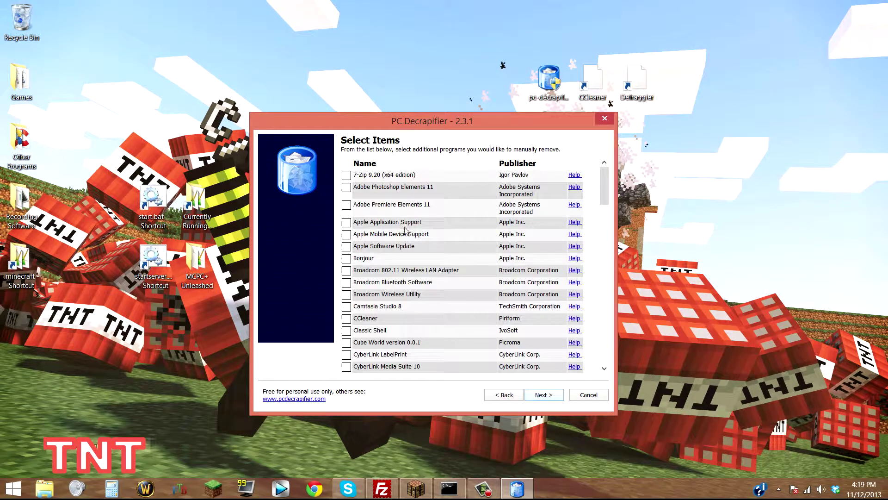
pyautogui.click(512, 395)
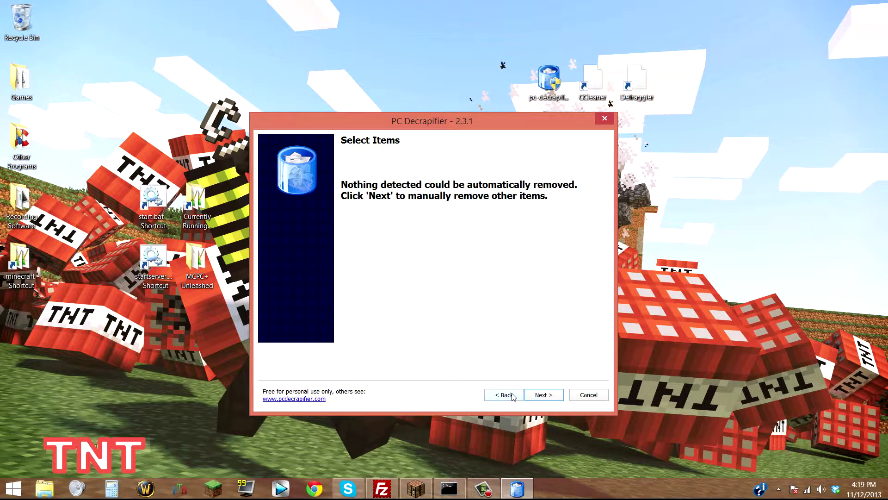
pyautogui.click(538, 396)
pyautogui.moveTo(609, 192)
pyautogui.mouseDown()
pyautogui.moveTo(608, 203)
pyautogui.moveTo(607, 190)
pyautogui.mouseUp()
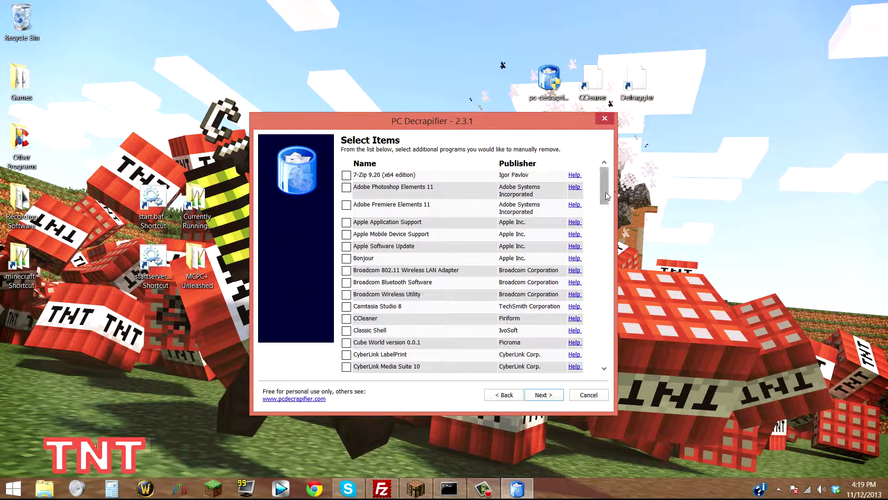
pyautogui.moveTo(605, 193); pyautogui.dragTo(583, 341)
pyautogui.scroll(-3, 382, 284)
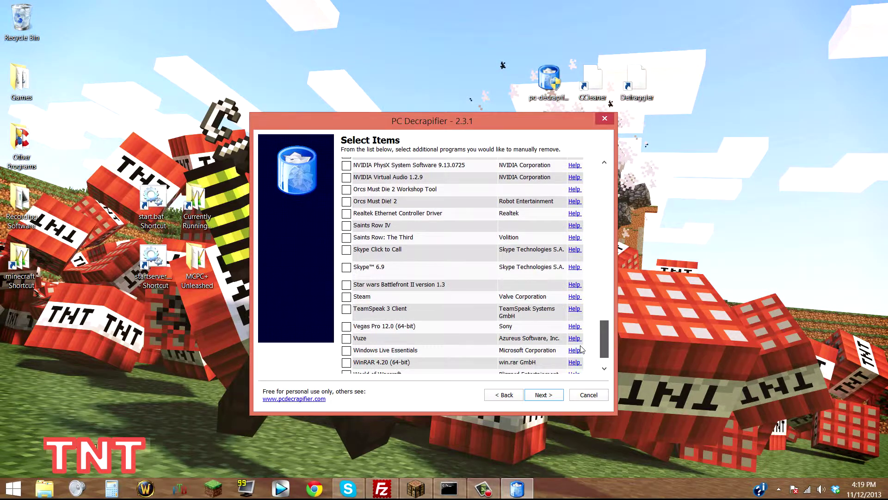
# Tick Star wars Battlefront II 1.3, confirm its uninstall, untick Submit Feedback and finish.
pyautogui.click(346, 250)
pyautogui.click(544, 397)
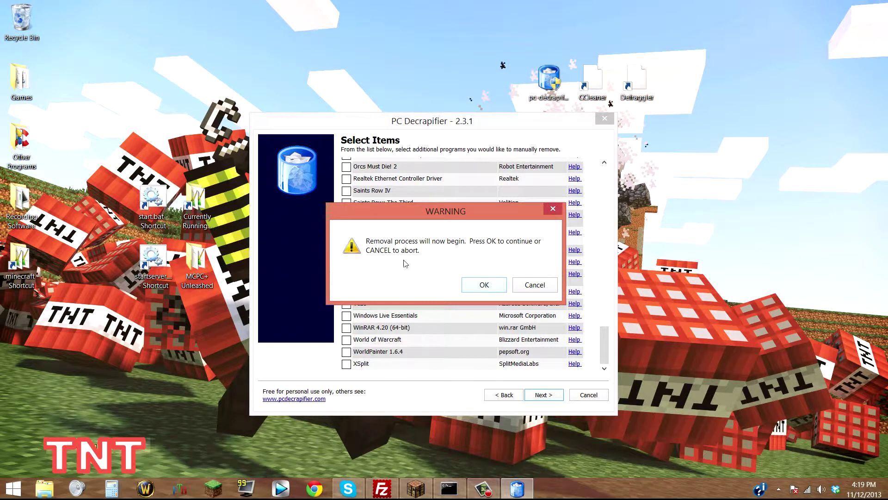
pyautogui.click(490, 287)
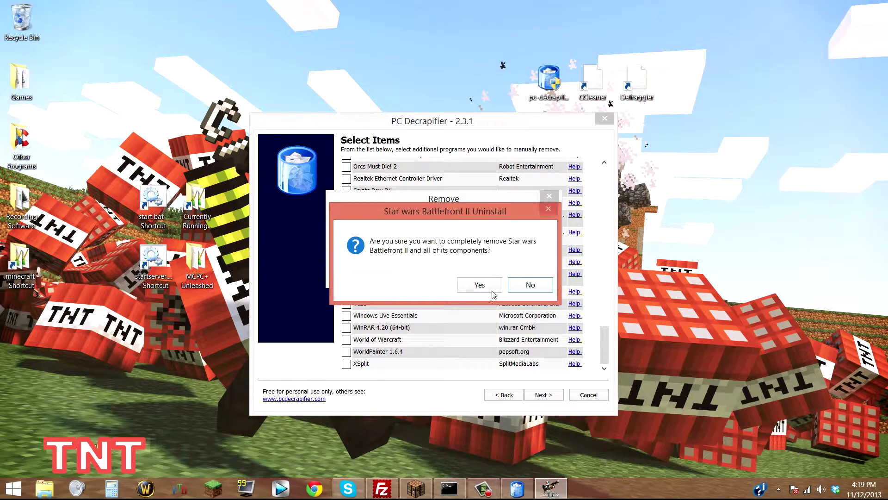
pyautogui.click(480, 285)
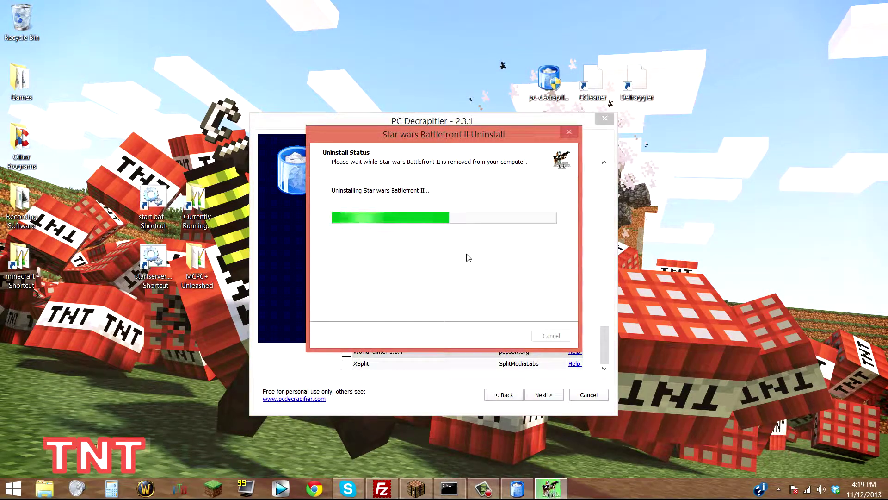
pyautogui.click(540, 296)
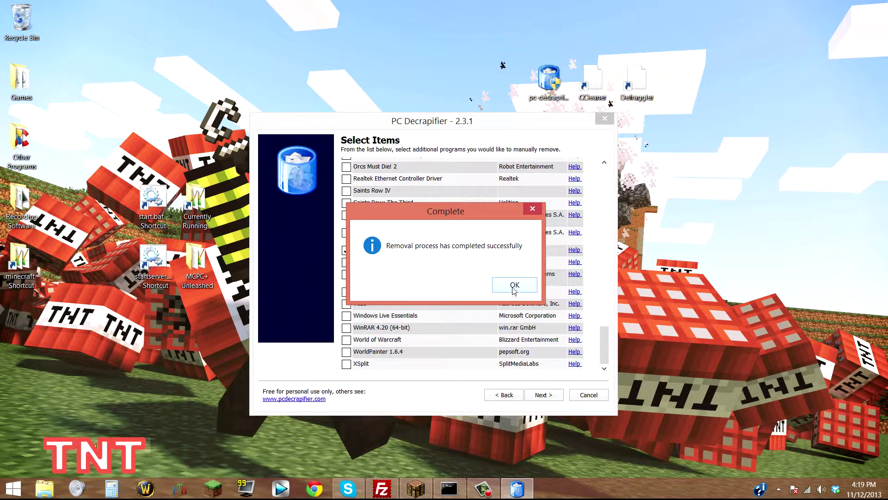
pyautogui.click(514, 286)
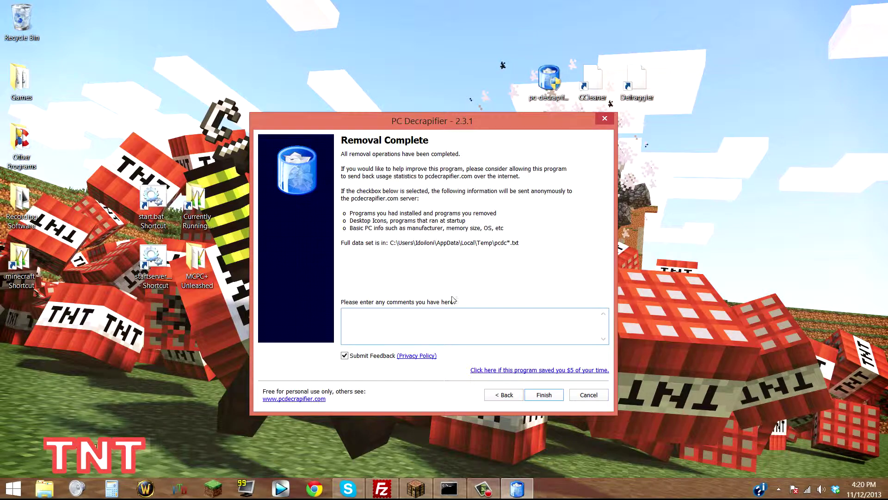
pyautogui.click(344, 356)
pyautogui.click(552, 396)
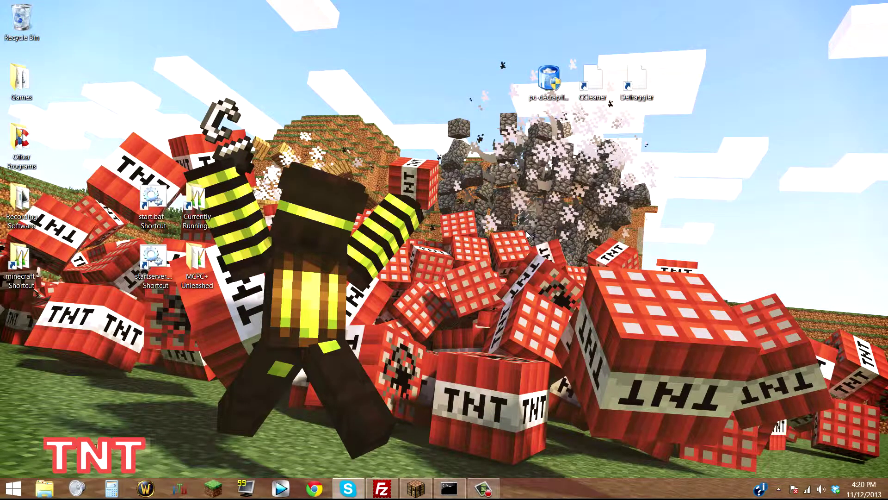
pyautogui.moveTo(479, 53); pyautogui.dragTo(460, 118)
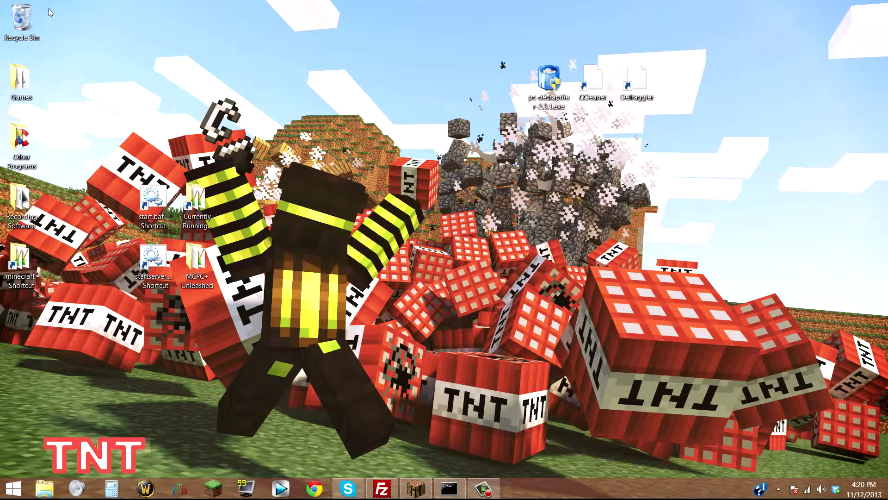
pyautogui.moveTo(0, 0); pyautogui.dragTo(838, 473)
# Select the pc-decrapifier file, cancel a rename keeping its name, and reopen the Start menu.
pyautogui.click(549, 102)
pyautogui.press('F2')
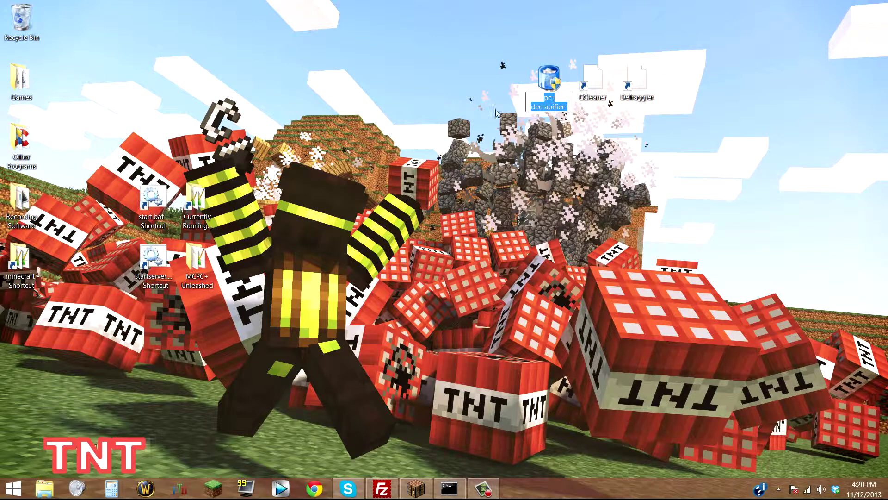
pyautogui.press('Escape')
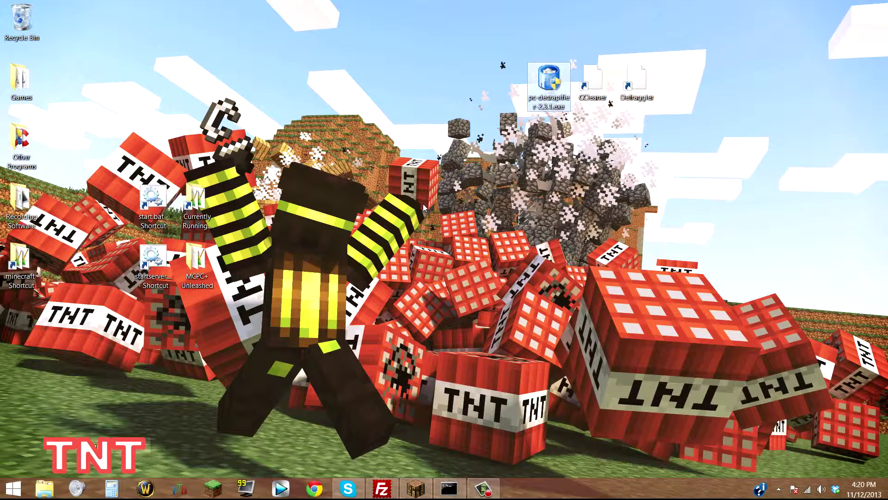
pyautogui.rightClick(342, 139)
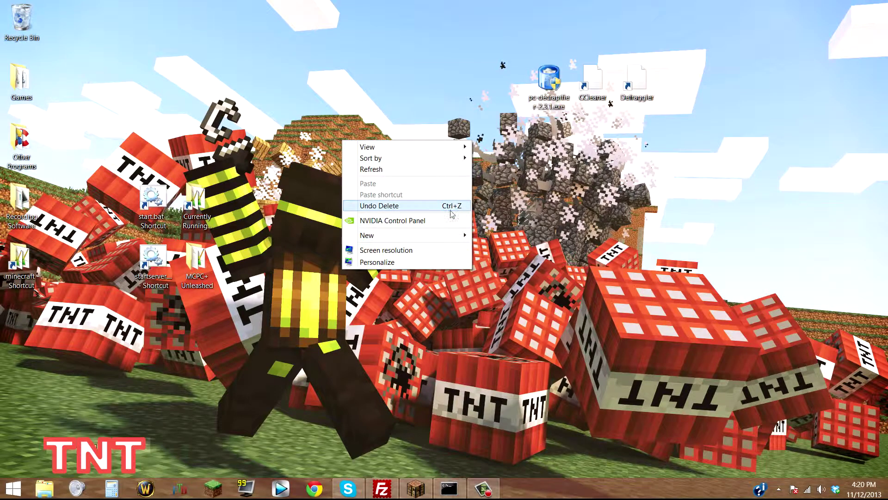
pyautogui.click(321, 104)
pyautogui.click(13, 488)
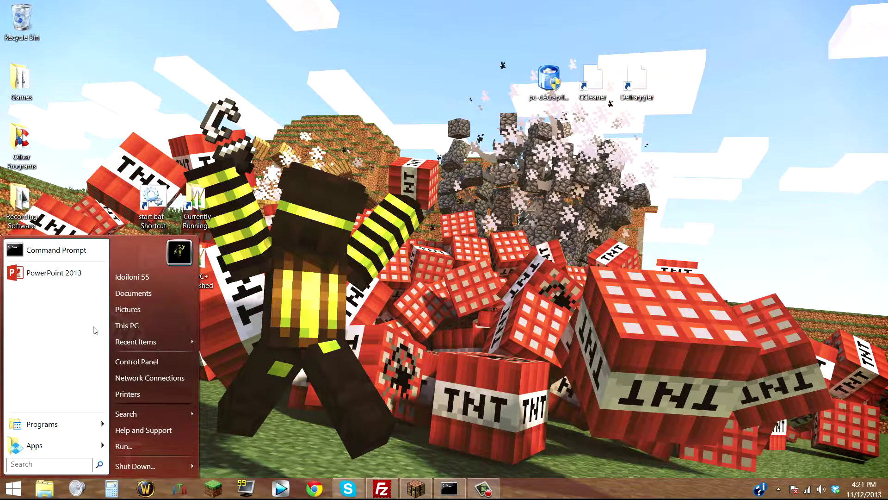
# Inspect the user folder options and the Documents folder's properties from the Start menu.
pyautogui.rightClick(143, 277)
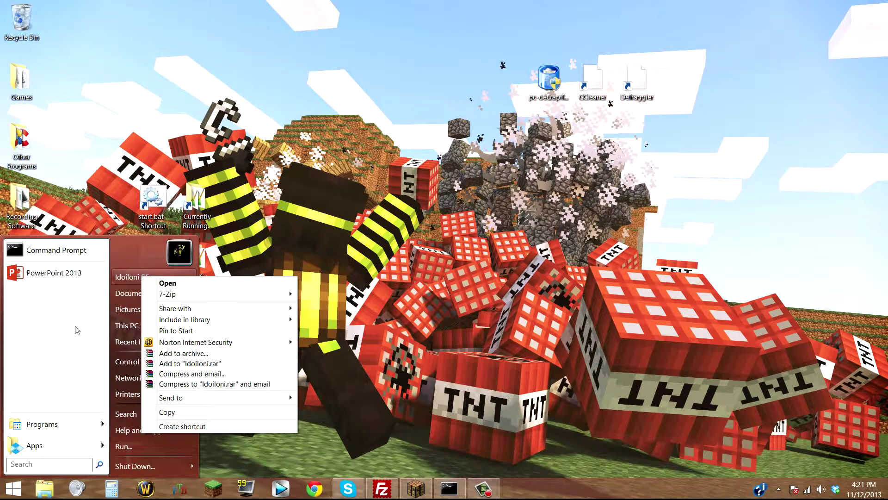
pyautogui.click(73, 345)
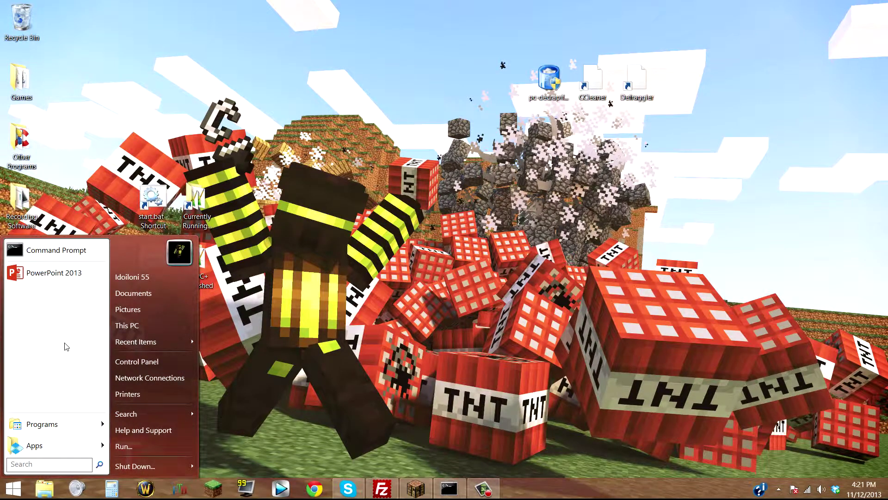
pyautogui.rightClick(127, 299)
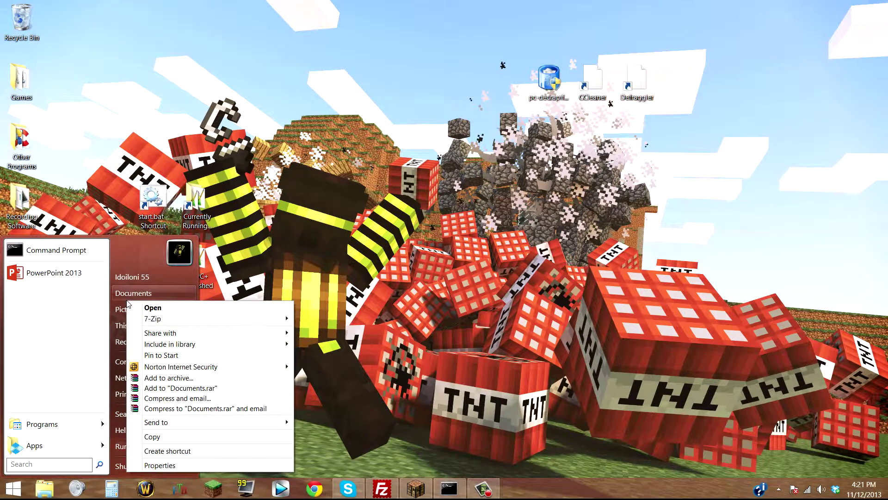
pyautogui.click(157, 465)
pyautogui.click(343, 206)
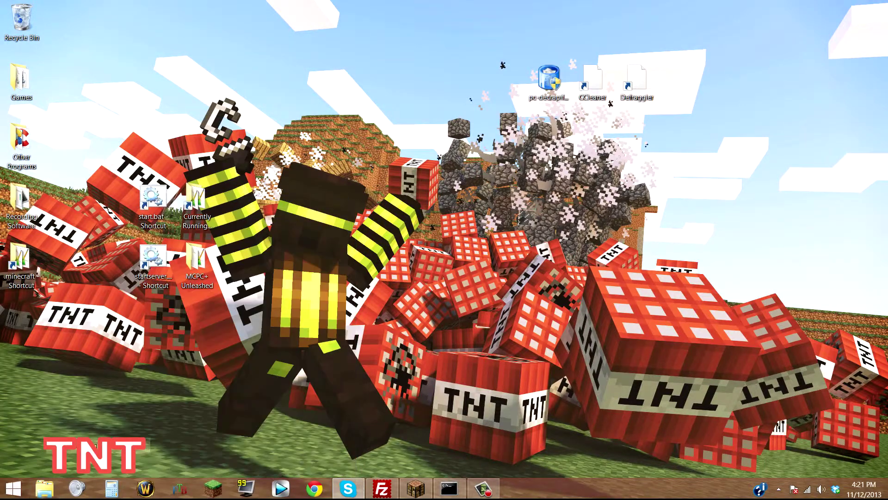
pyautogui.click(13, 488)
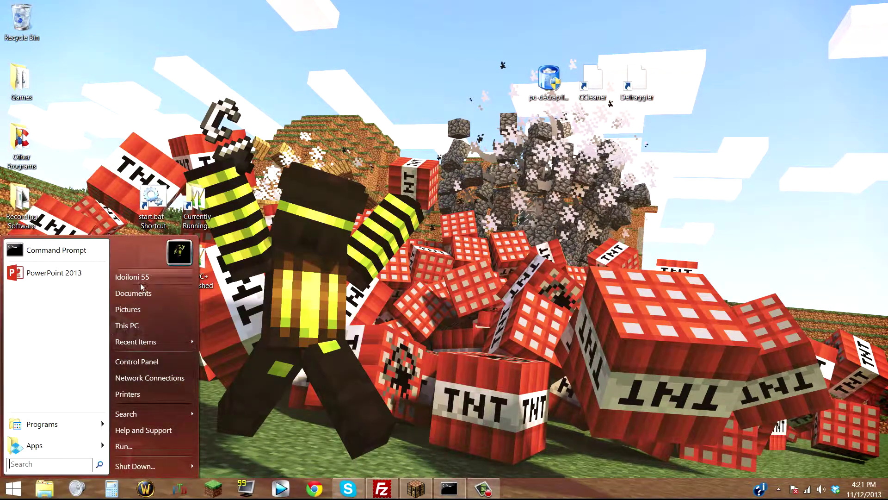
pyautogui.press('Escape')
# Open File Explorer at the Documents folder and bring up the This PC options.
pyautogui.click(52, 491)
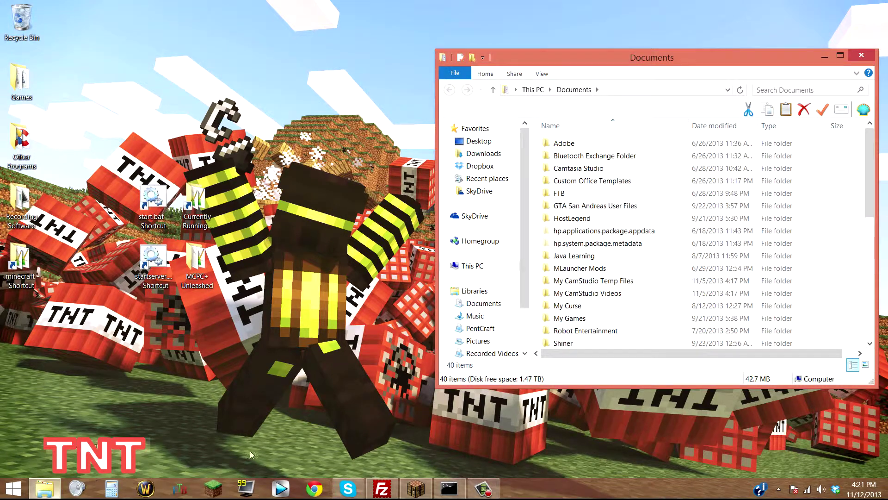
pyautogui.rightClick(476, 267)
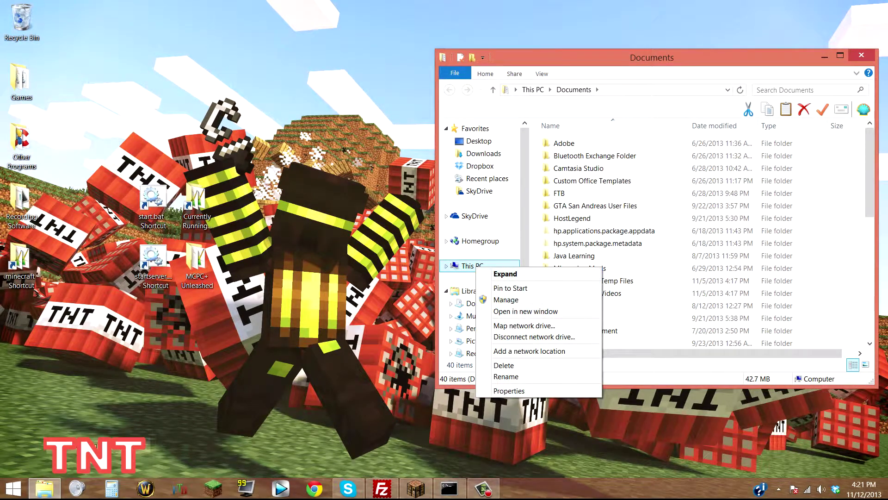
pyautogui.click(13, 488)
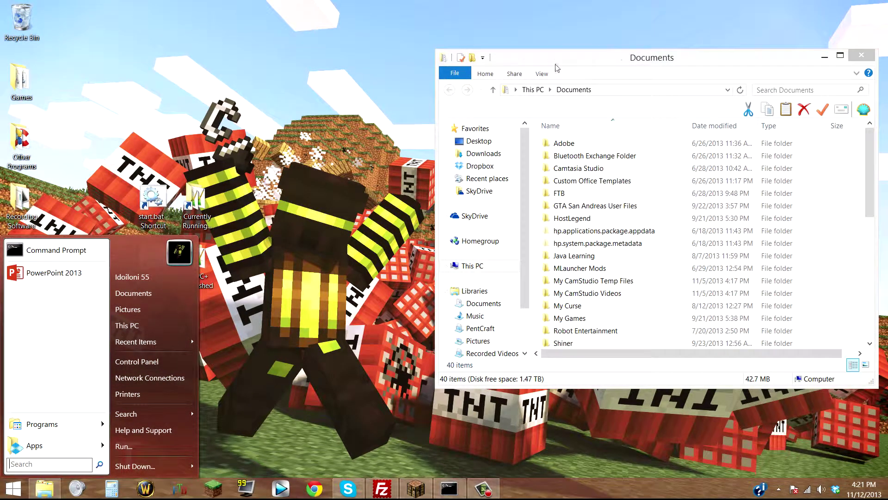
pyautogui.click(49, 495)
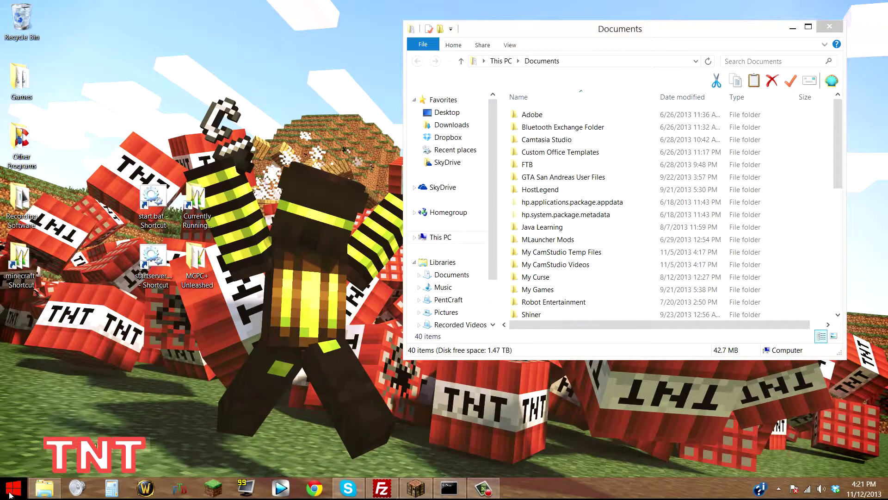
pyautogui.click(12, 488)
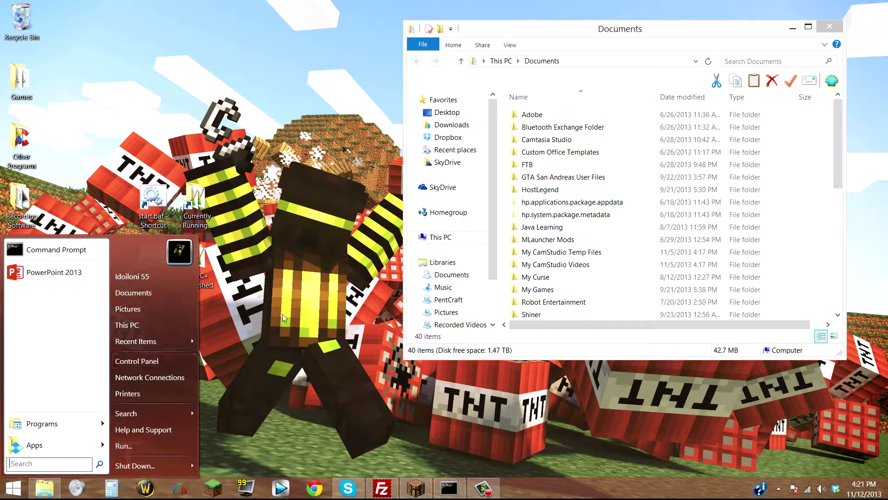
# Rename This PC to 'XapienGaming'.
pyautogui.rightClick(452, 239)
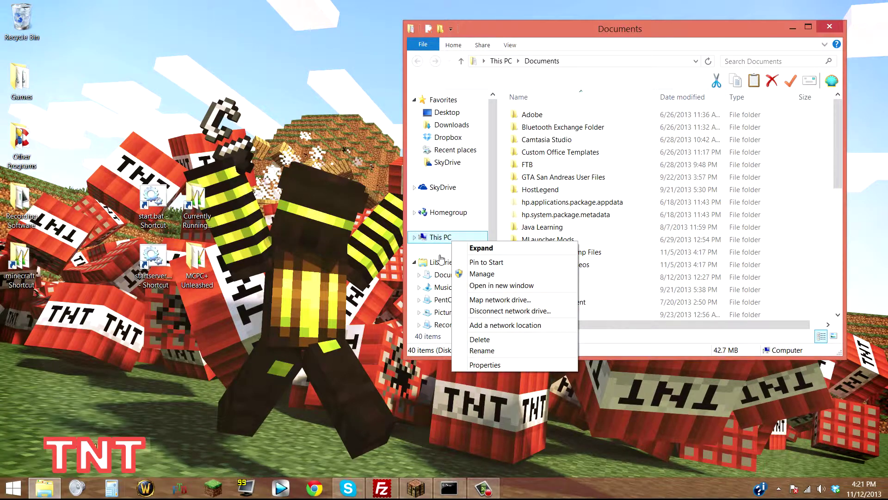
pyautogui.click(502, 350)
pyautogui.write('xapie')
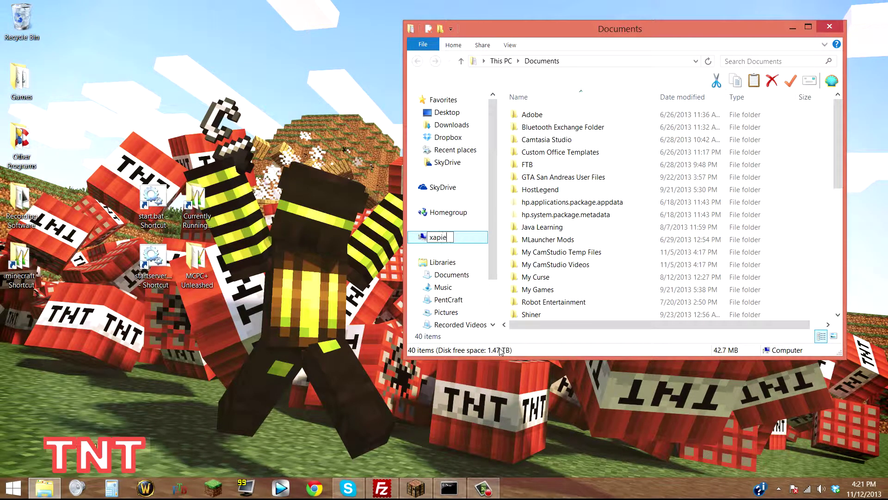
pyautogui.press('BackSpace')
pyautogui.write('XapienGaming')
pyautogui.press('Return')
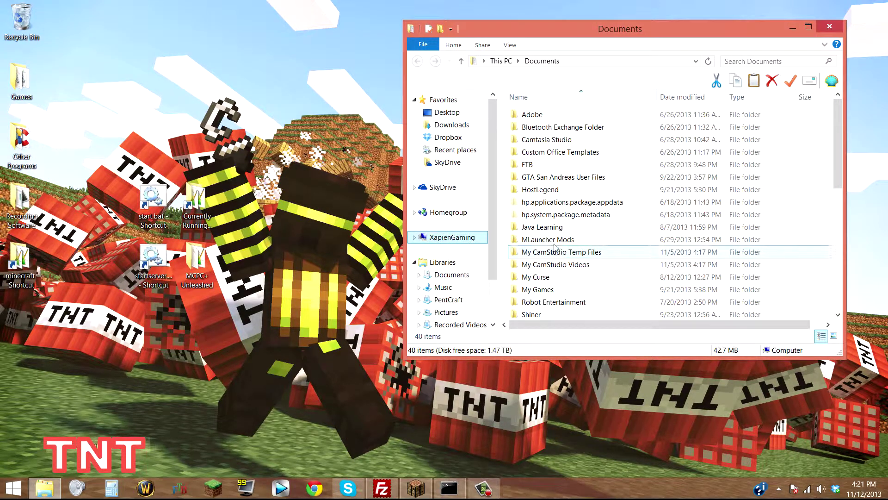
pyautogui.rightClick(454, 237)
# Open System, then Advanced system settings, and briefly open and close Performance Options.
pyautogui.click(497, 357)
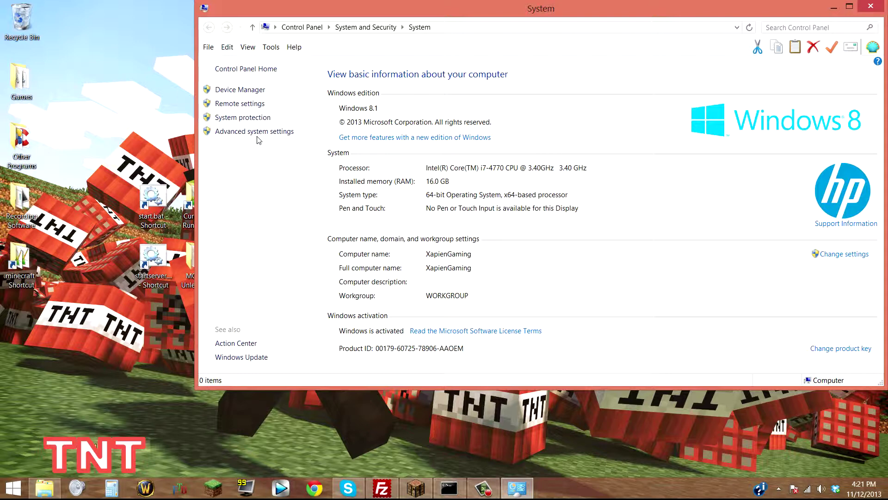
pyautogui.click(254, 133)
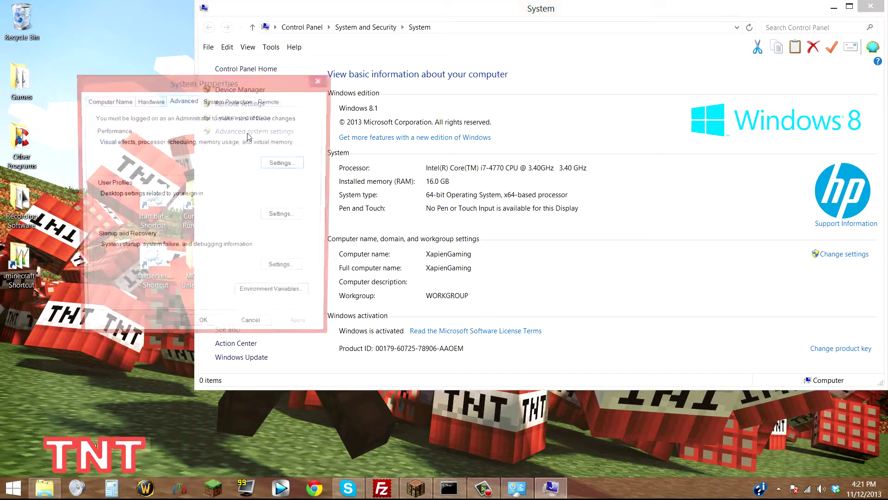
pyautogui.moveTo(262, 82); pyautogui.dragTo(613, 119)
pyautogui.click(637, 200)
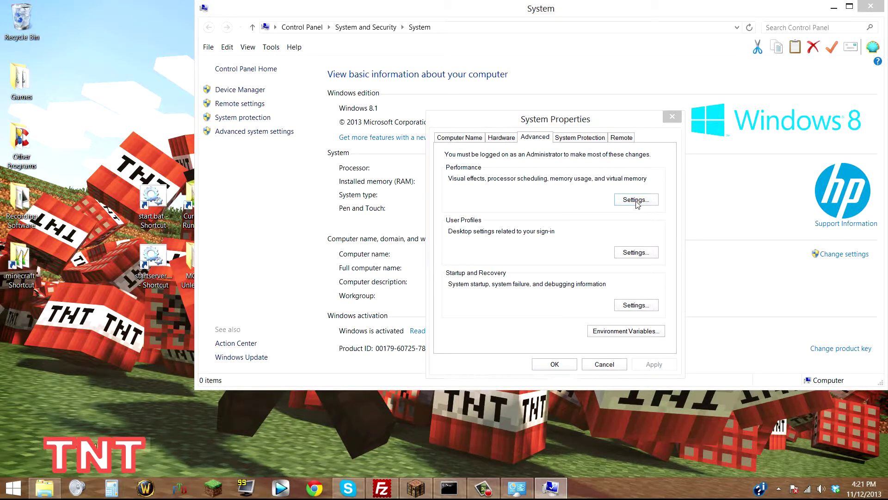
pyautogui.moveTo(620, 148); pyautogui.dragTo(748, 187)
pyautogui.click(722, 188)
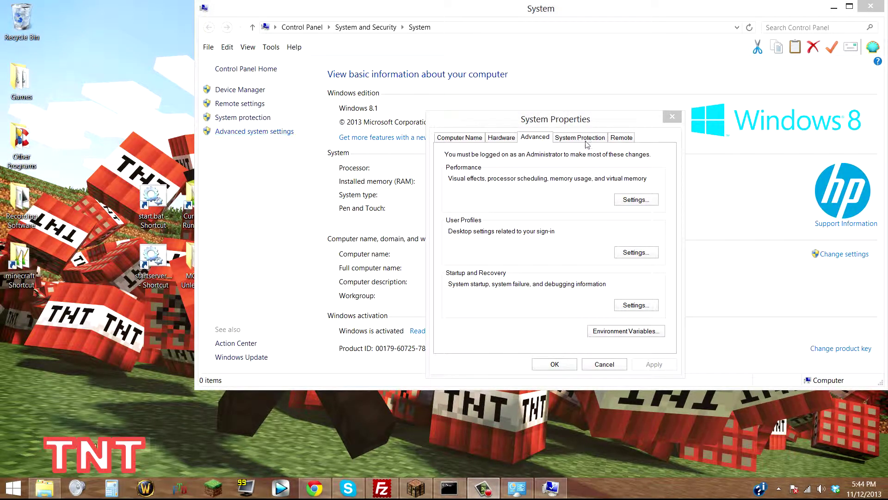
# Return to the System Properties Advanced tab and reopen the Performance settings.
pyautogui.click(253, 136)
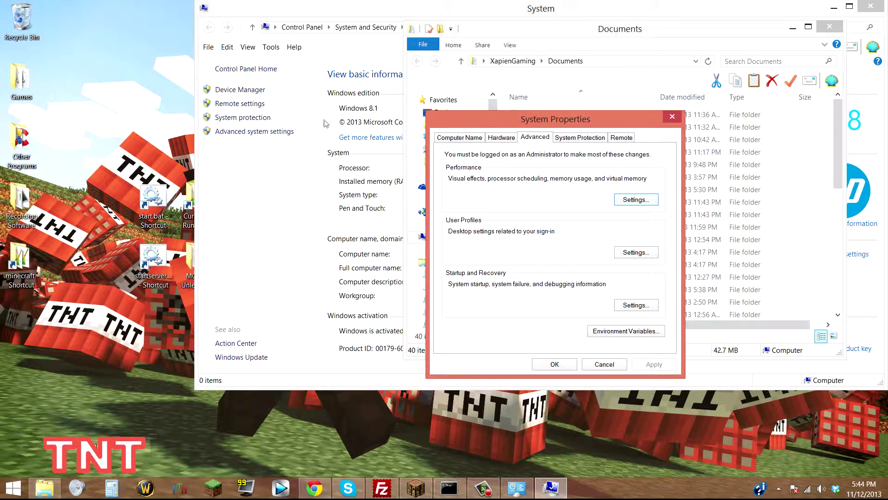
pyautogui.moveTo(580, 126); pyautogui.dragTo(499, 123)
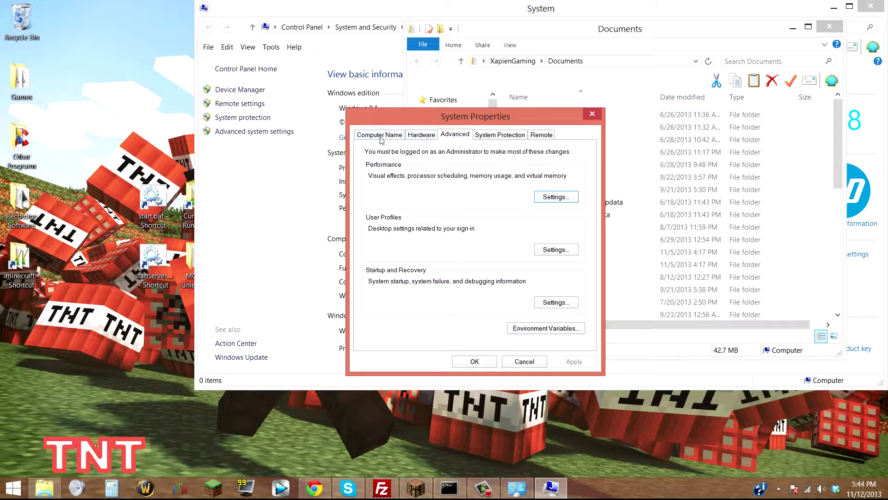
pyautogui.click(539, 135)
pyautogui.click(449, 137)
pyautogui.hotkey('ctrl', 'shift', 'Tab')
pyautogui.hotkey('ctrl', 'shift', 'Tab')
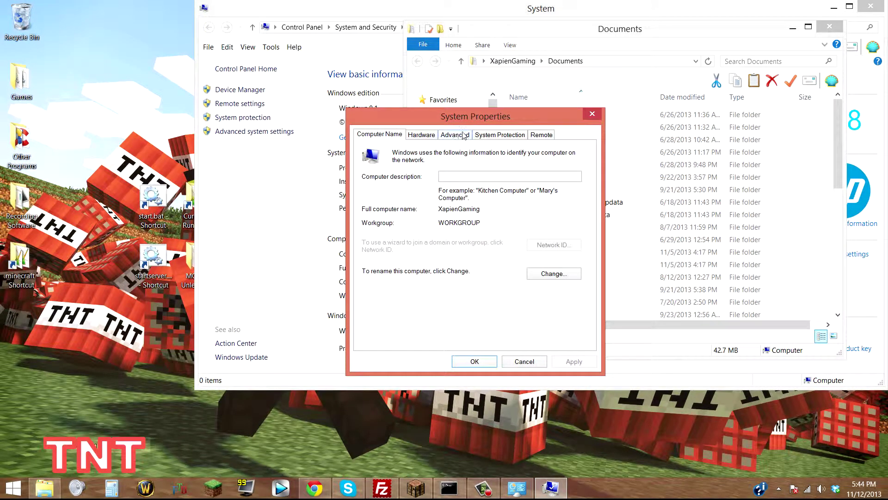
pyautogui.click(459, 134)
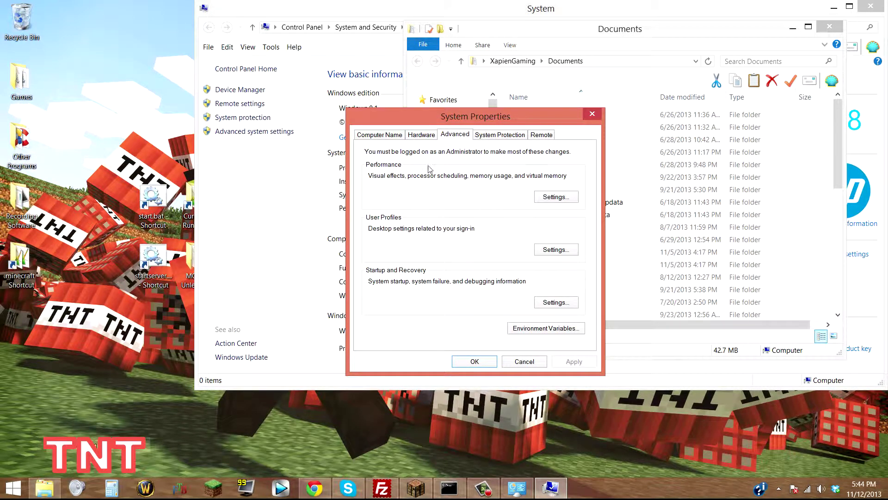
pyautogui.click(568, 199)
pyautogui.moveTo(477, 162); pyautogui.dragTo(476, 109)
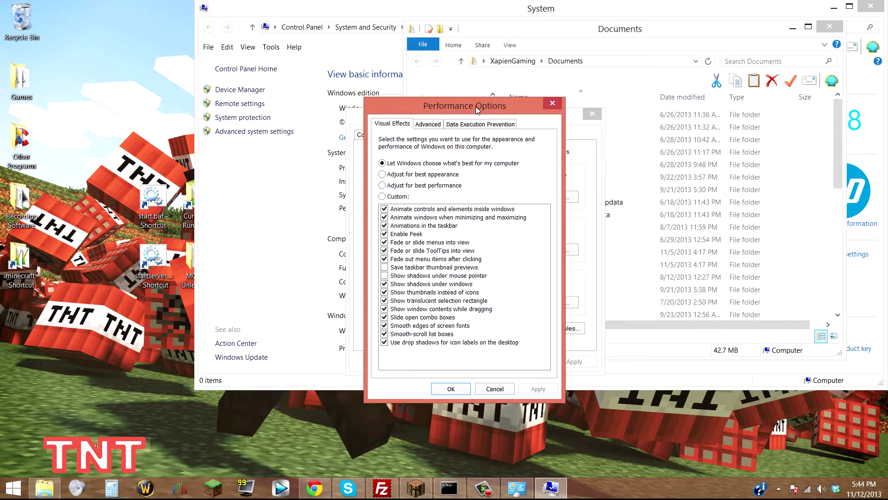
# Switch Performance Options to its Advanced tab to view the 32768 MB paging file.
pyautogui.click(428, 125)
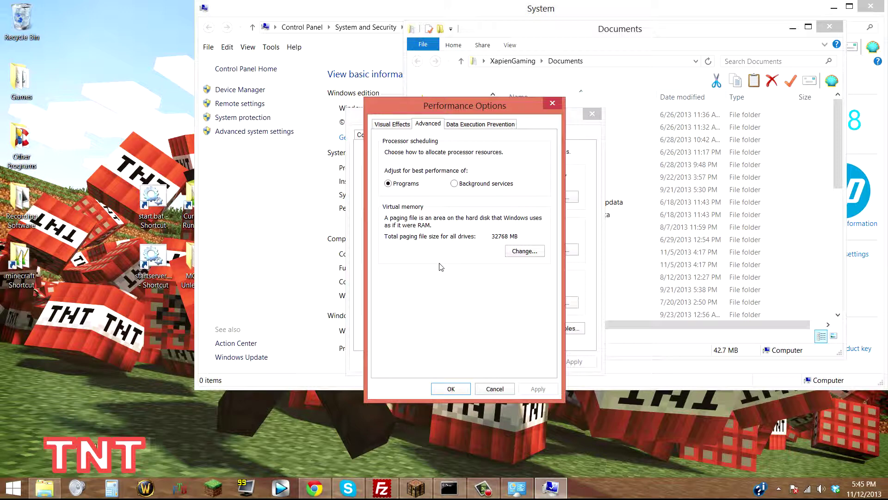
# Keep drive C: on a custom paging file size and close the System information window.
pyautogui.click(526, 252)
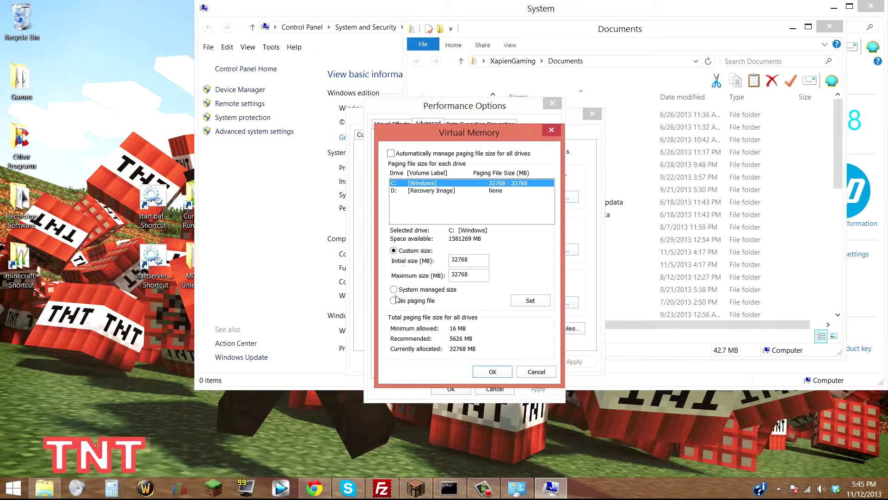
pyautogui.click(392, 154)
pyautogui.click(391, 155)
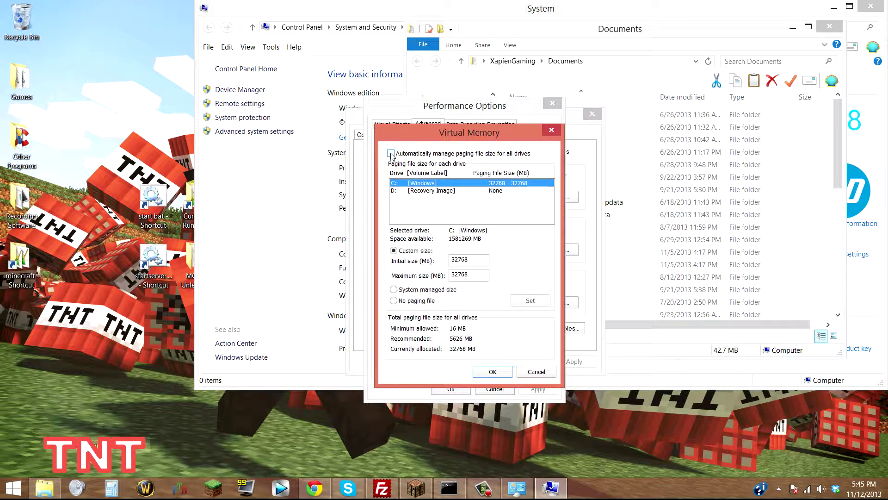
pyautogui.click(394, 290)
pyautogui.click(394, 251)
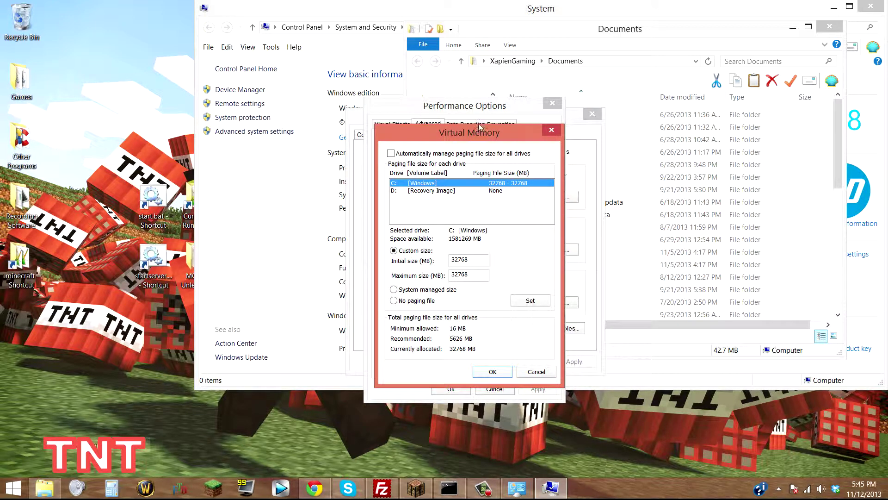
pyautogui.moveTo(476, 128); pyautogui.dragTo(301, 116)
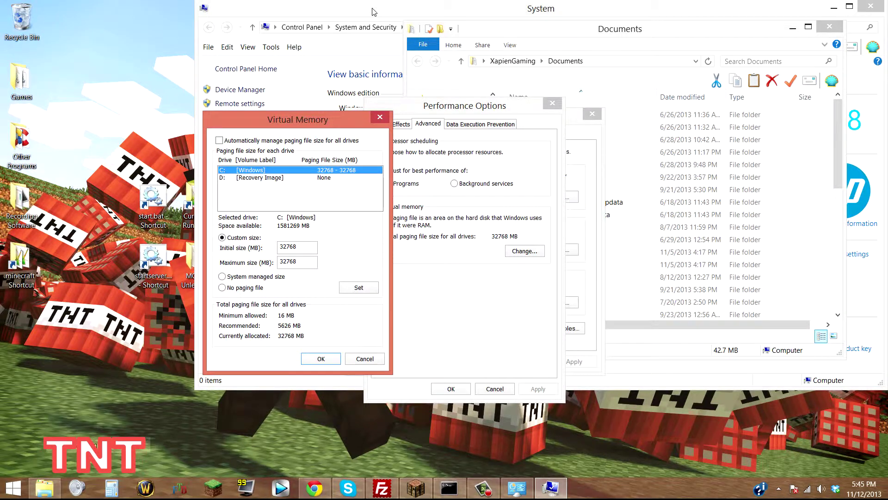
pyautogui.click(365, 34)
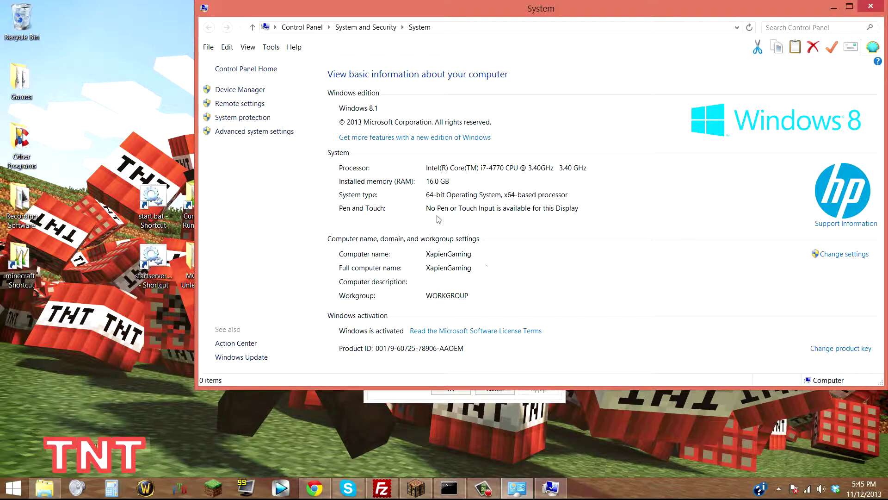
pyautogui.click(872, 6)
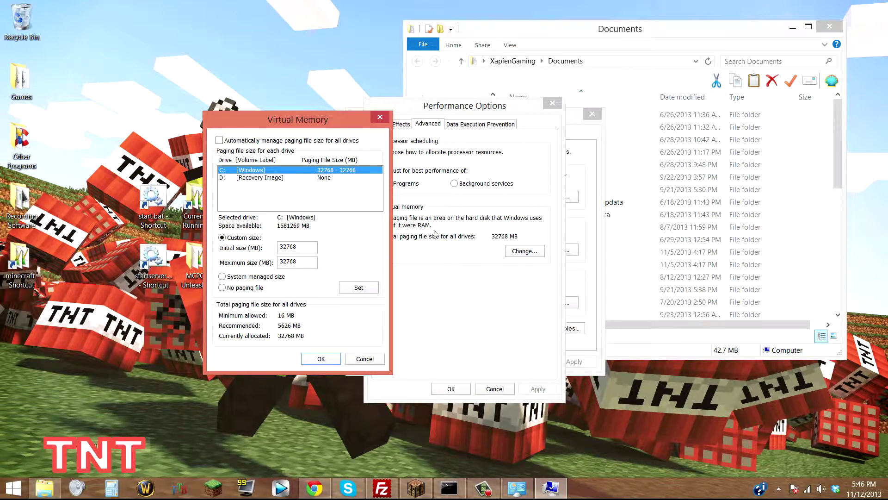
# Apply the 32768 MB paging file to C: and close all system settings windows.
pyautogui.click(358, 287)
pyautogui.click(332, 360)
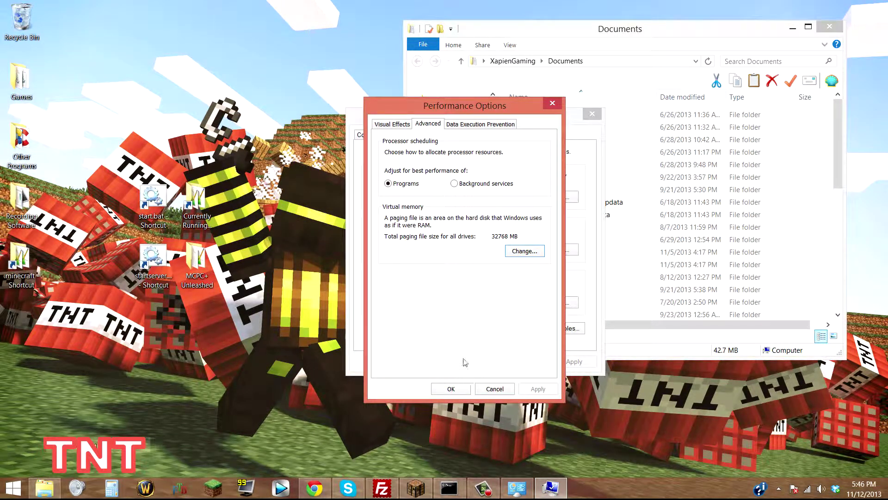
pyautogui.click(458, 390)
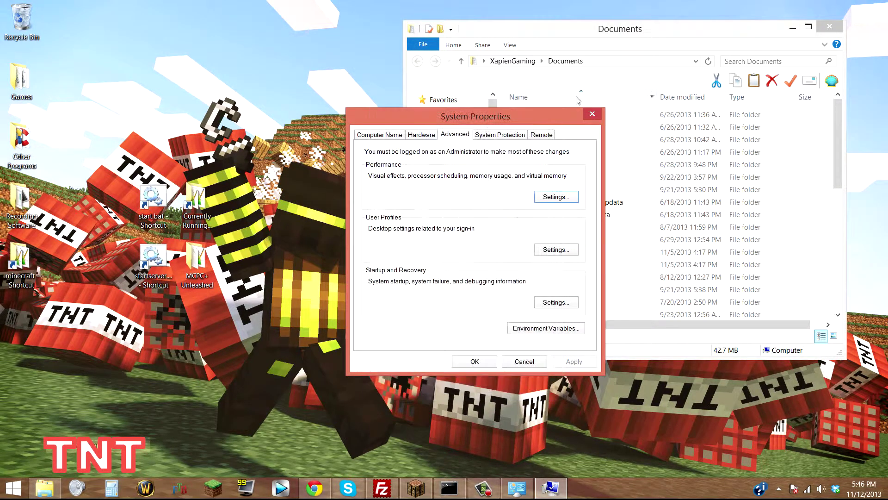
pyautogui.click(592, 114)
pyautogui.click(826, 27)
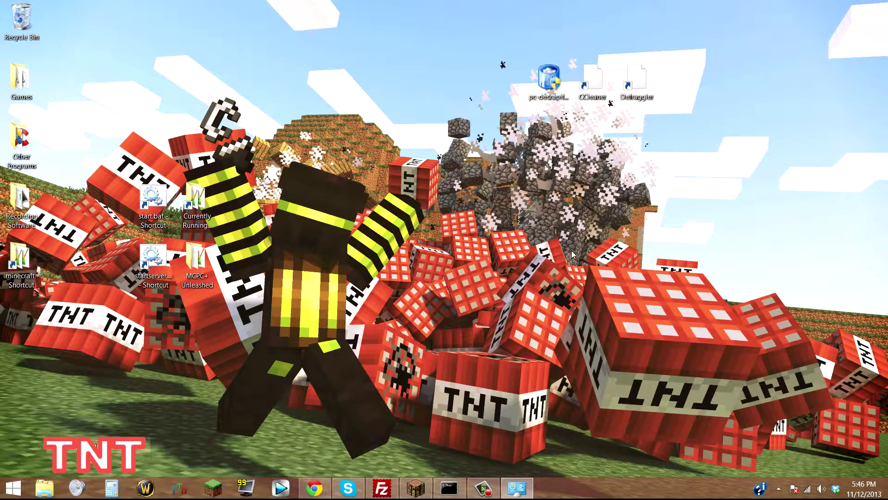
pyautogui.moveTo(477, 20); pyautogui.dragTo(568, 183)
pyautogui.click(13, 488)
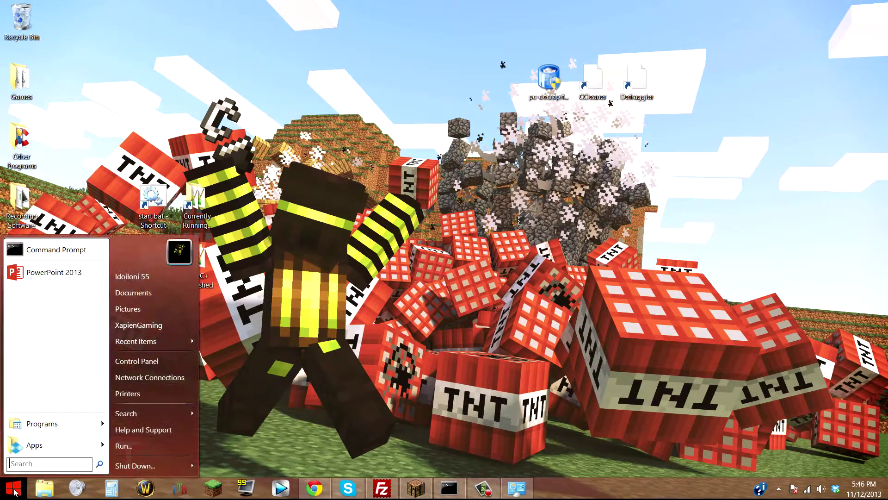
pyautogui.click(556, 317)
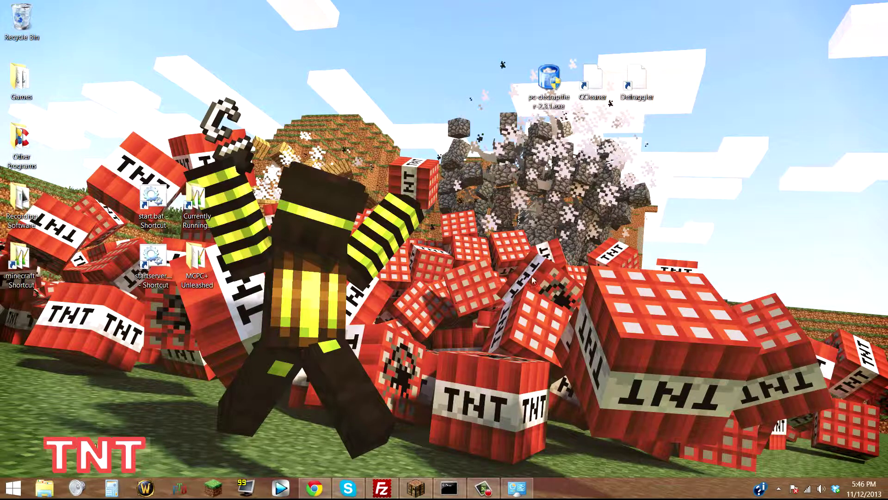
pyautogui.doubleClick(600, 87)
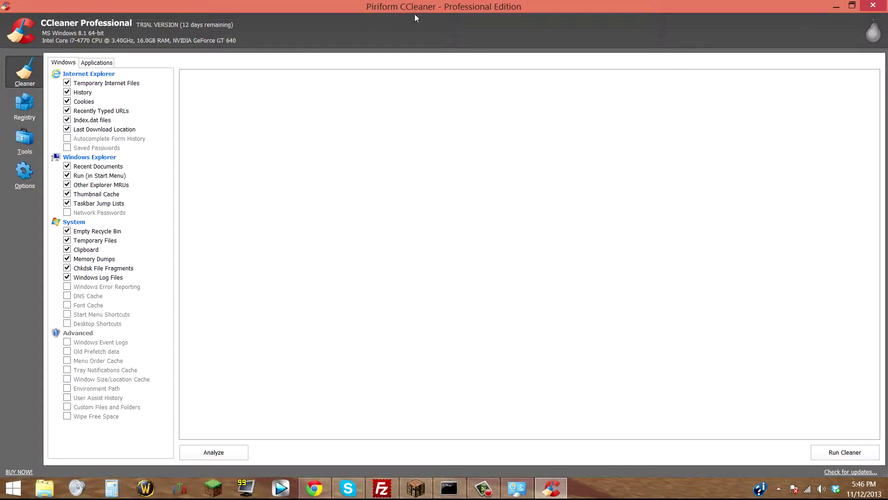
pyautogui.click(867, 9)
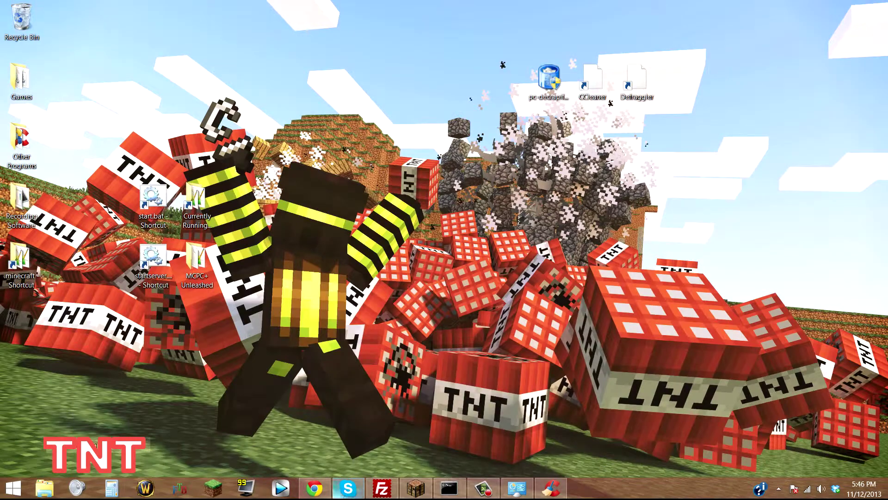
# Close the current Chrome window and relaunch Chrome with a new tab.
pyautogui.click(314, 488)
pyautogui.click(164, 21)
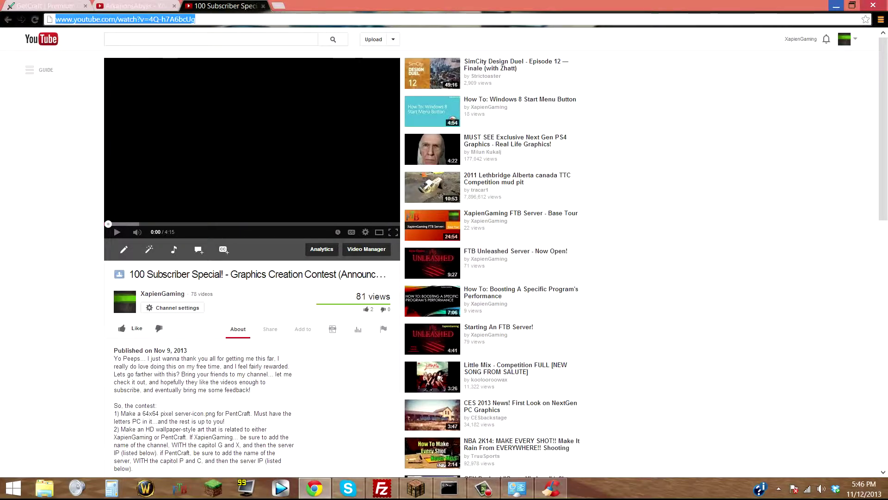
pyautogui.click(872, 4)
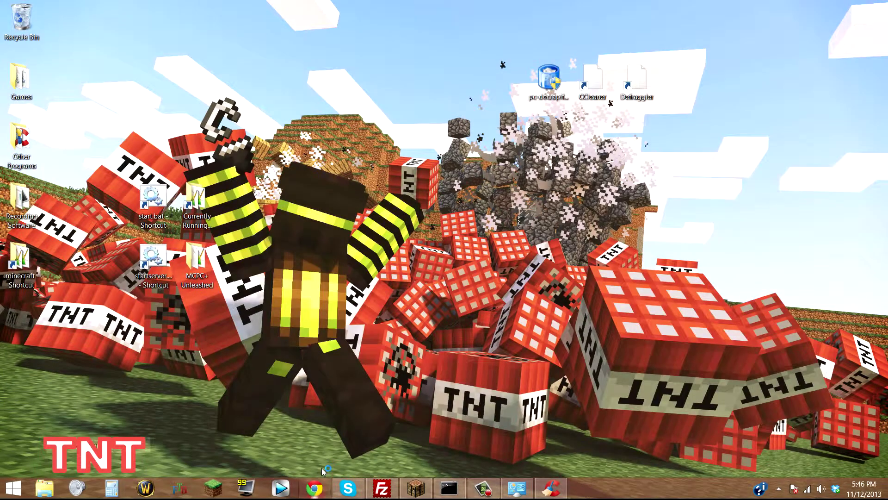
pyautogui.click(315, 487)
# Search 'CCleaner', open Piriform's CCleaner page, then minimize the browser.
pyautogui.write('CCleaner')
pyautogui.press('Return')
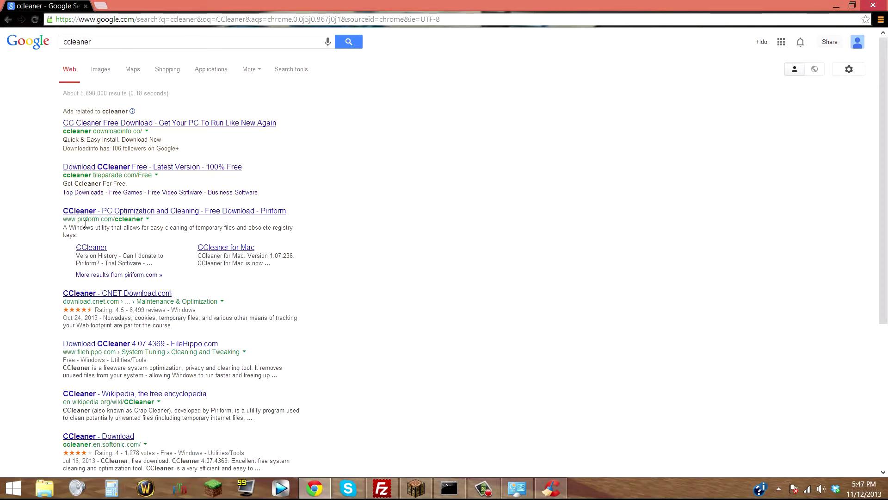
pyautogui.click(120, 211)
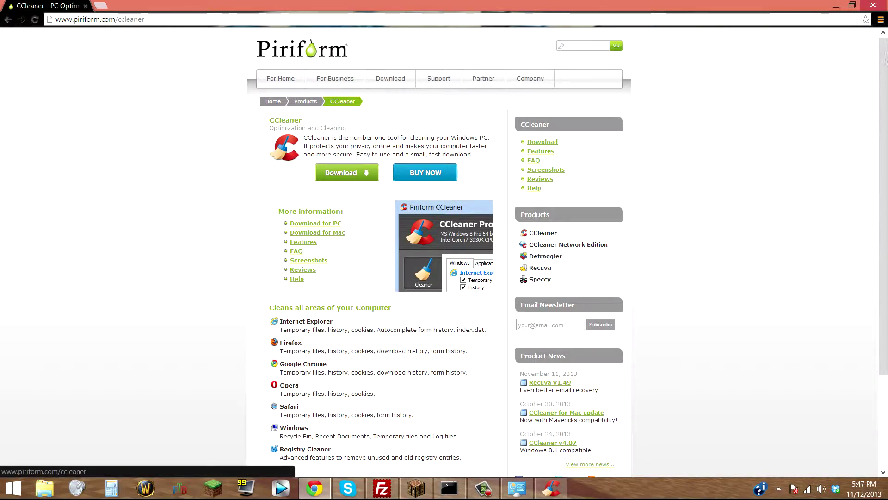
pyautogui.click(837, 9)
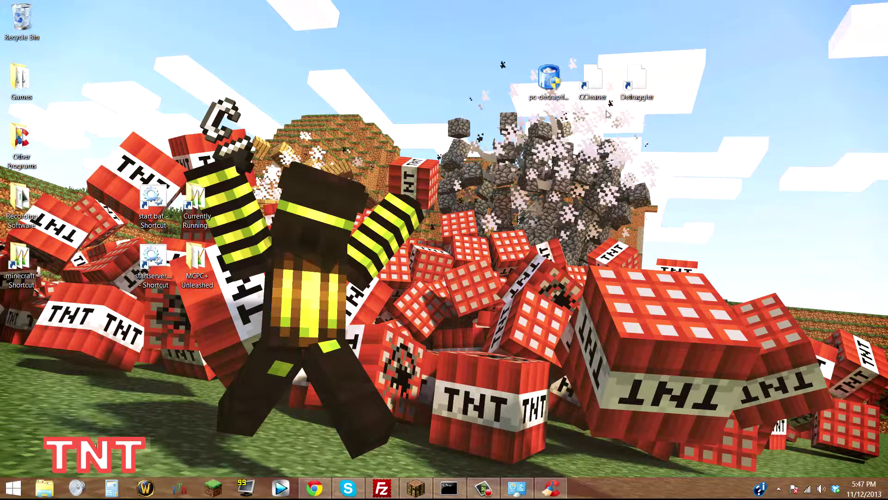
# Launch CCleaner and browse the Cleaner's Windows and Applications item lists.
pyautogui.doubleClick(594, 81)
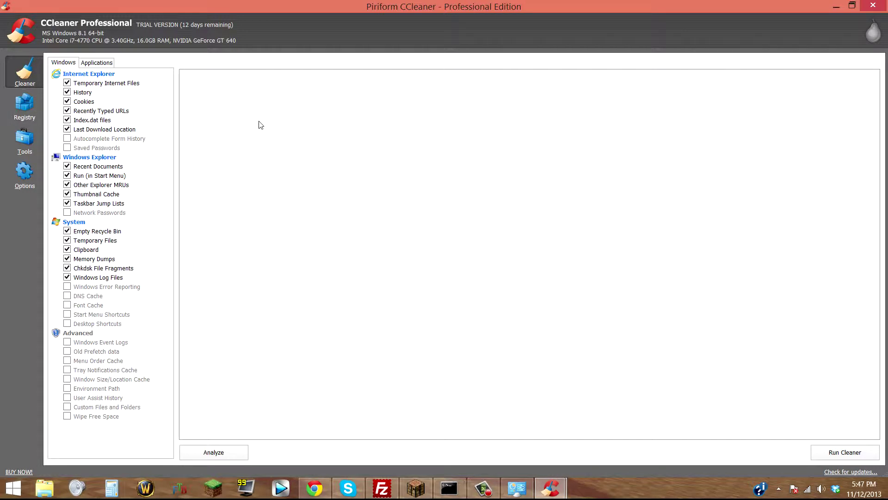
pyautogui.click(24, 100)
pyautogui.click(24, 72)
pyautogui.click(95, 62)
pyautogui.click(66, 64)
pyautogui.click(89, 65)
pyautogui.scroll(-1, 105, 190)
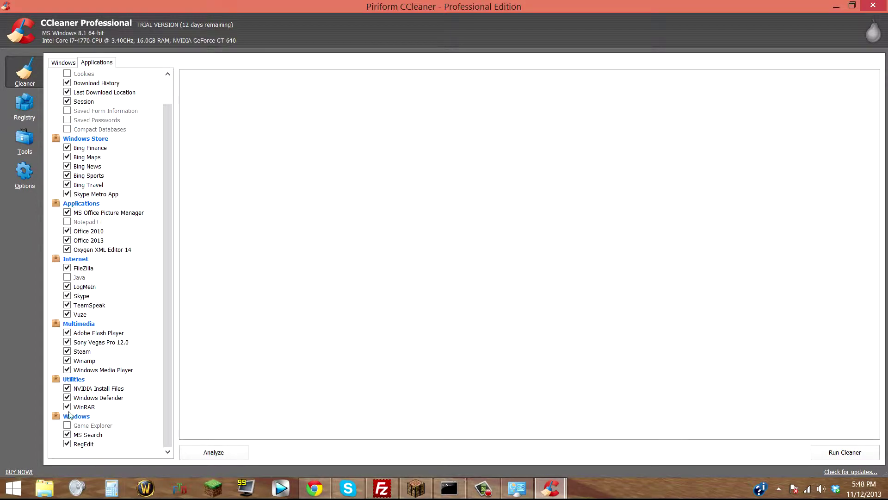
pyautogui.scroll(1, 109, 316)
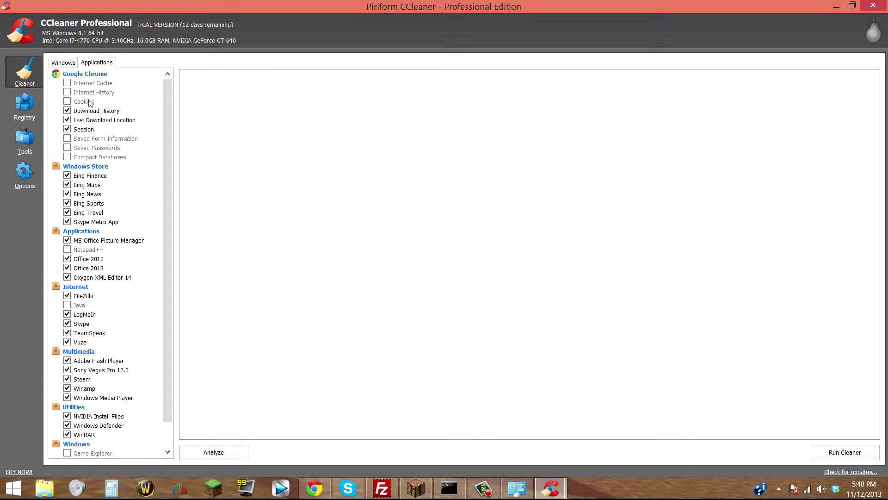
# Note the unchecked Chrome cache, history, cookies and Error Reporting items, then analyze the junk files.
pyautogui.click(69, 85)
pyautogui.click(113, 95)
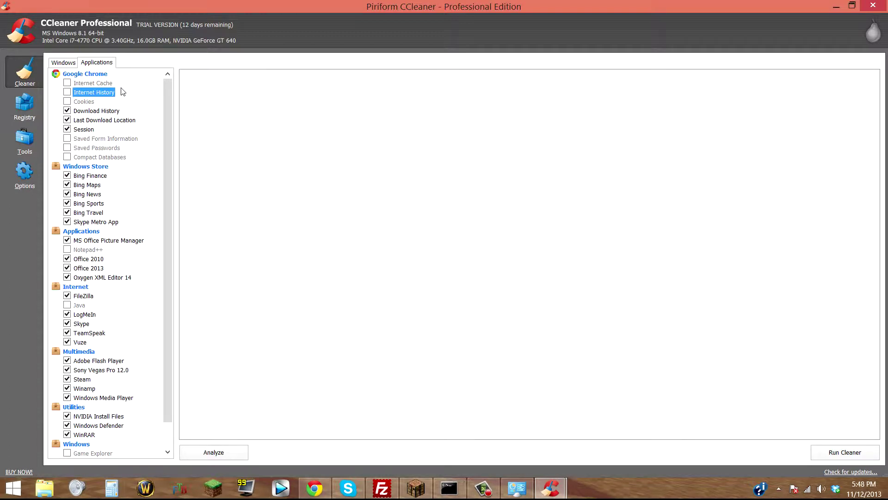
pyautogui.click(90, 102)
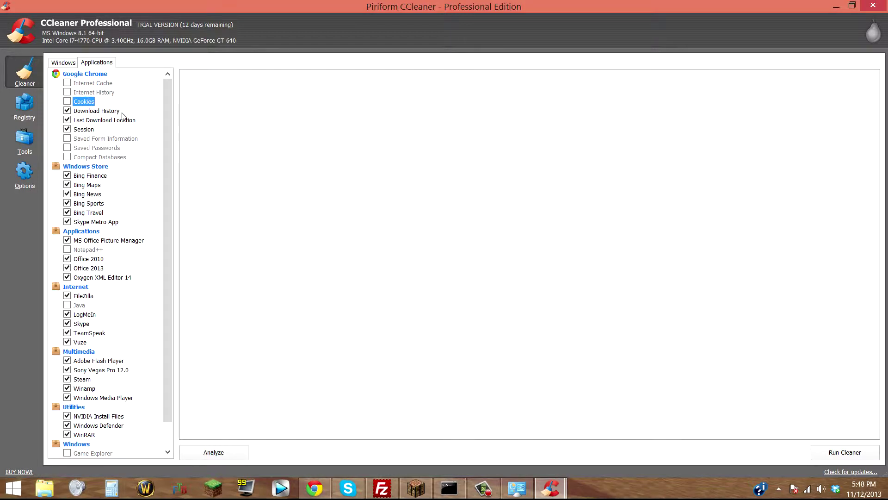
pyautogui.click(66, 65)
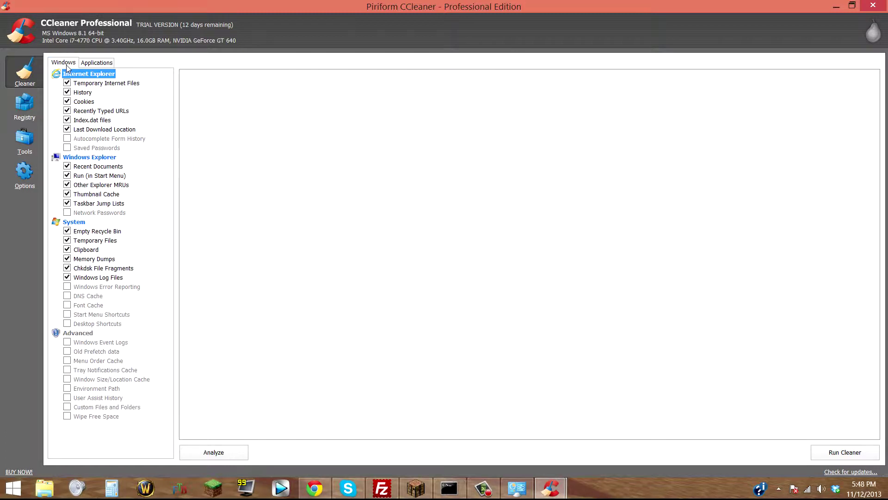
pyautogui.click(97, 63)
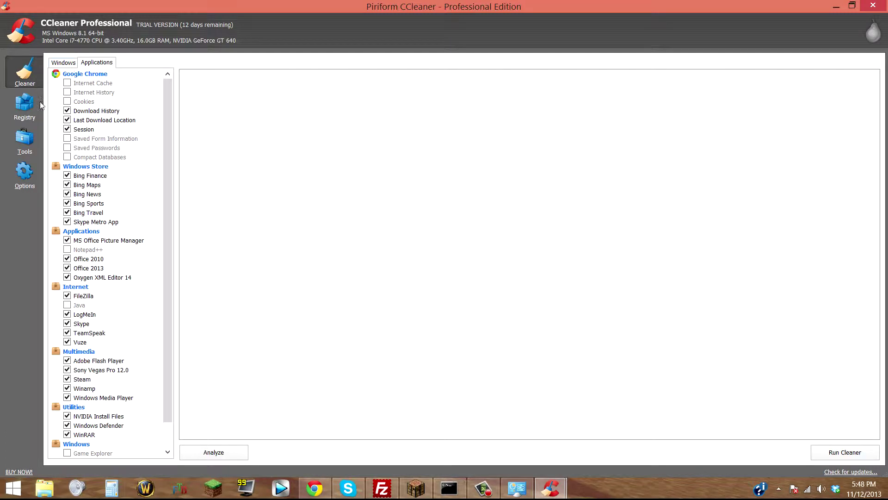
pyautogui.click(65, 63)
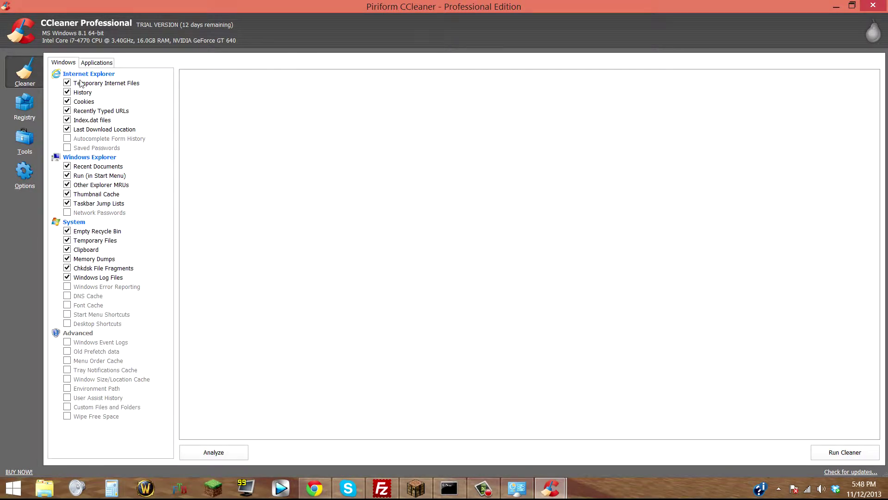
pyautogui.click(68, 290)
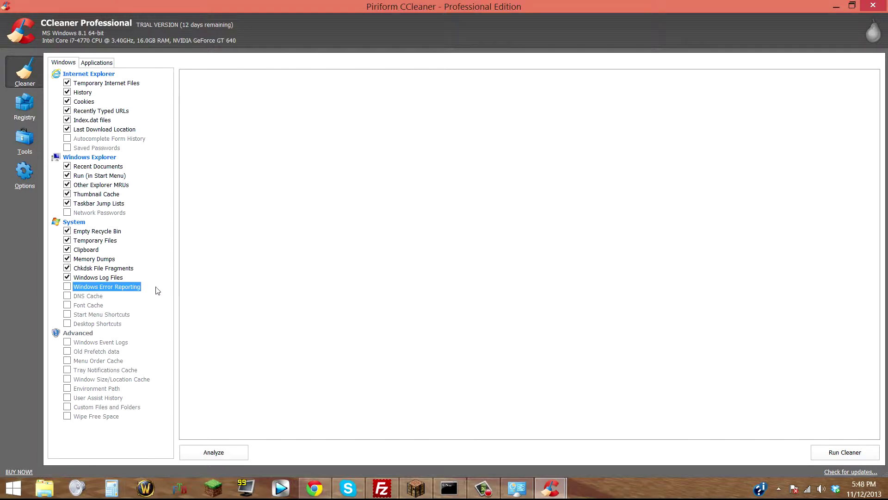
pyautogui.click(217, 452)
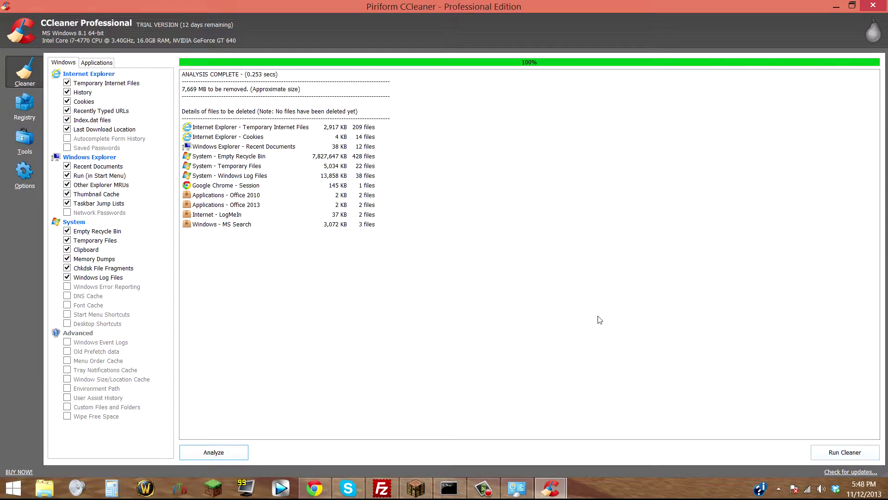
# Run the cleaner on the Recycle Bin and Office 2010 junk, confirming deletion of 7,679 MB.
pyautogui.click(331, 160)
pyautogui.click(319, 196)
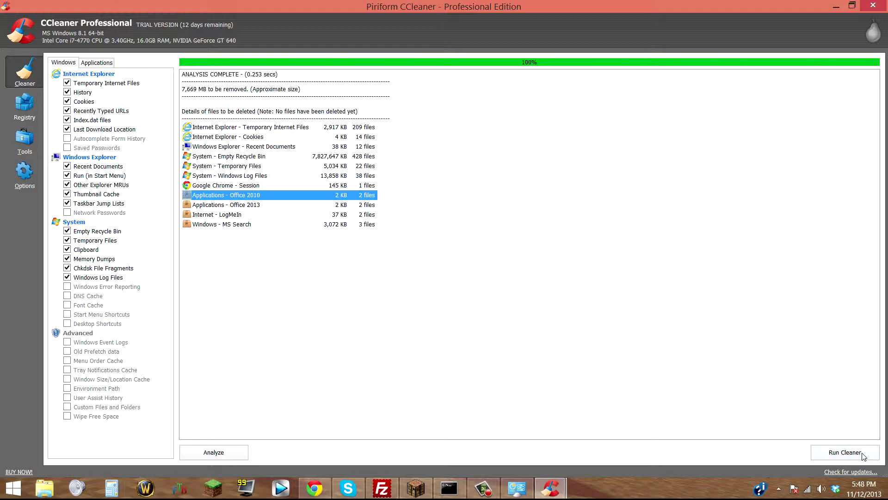
pyautogui.click(845, 452)
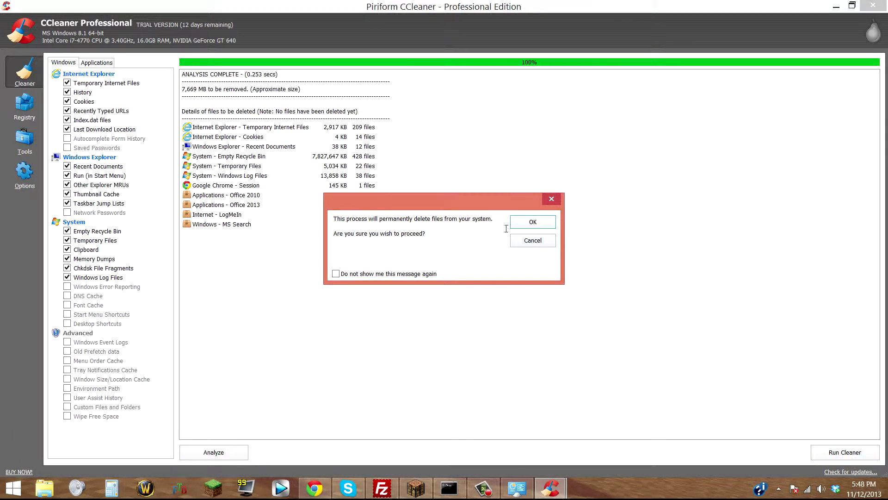
pyautogui.click(516, 225)
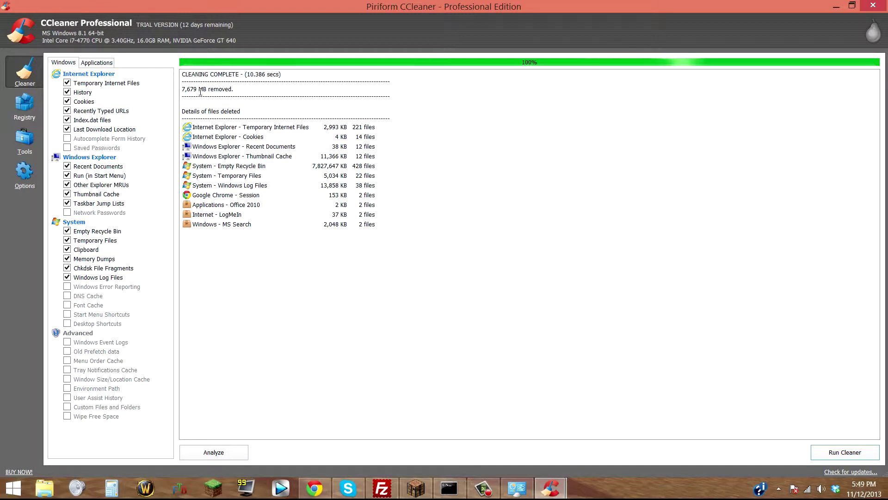
pyautogui.click(219, 93)
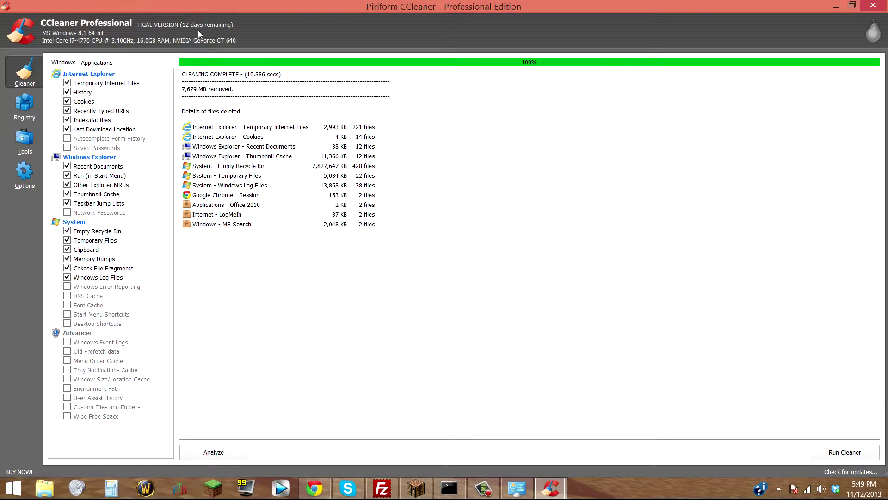
pyautogui.click(21, 106)
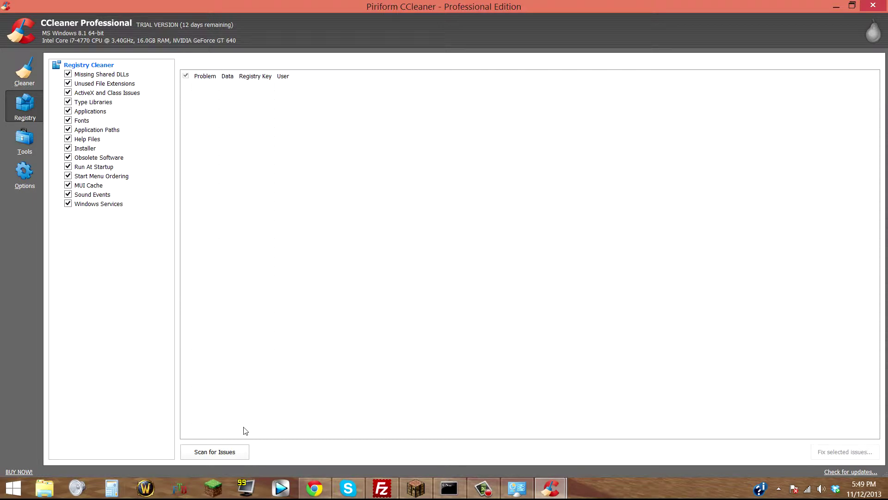
pyautogui.click(233, 451)
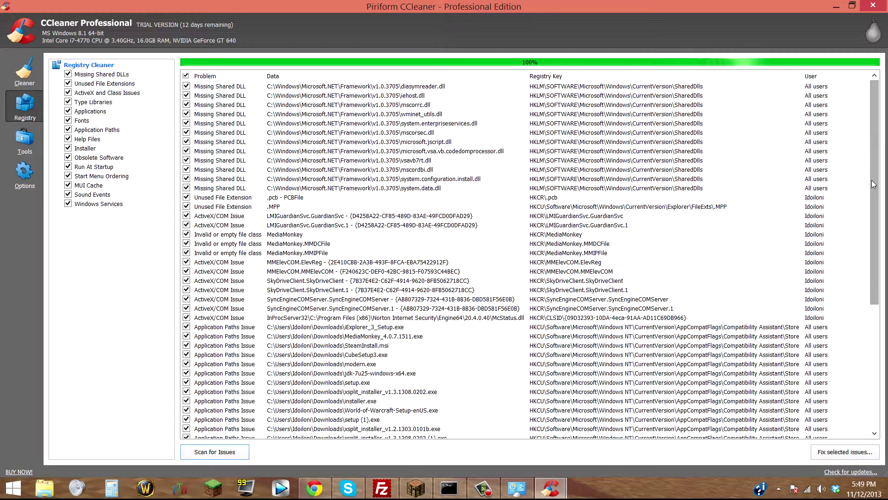
pyautogui.moveTo(876, 188); pyautogui.dragTo(870, 315)
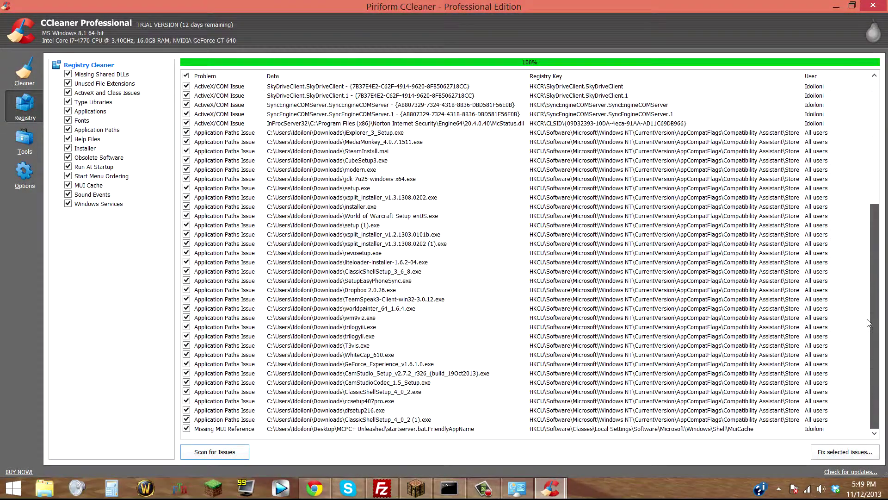
pyautogui.moveTo(859, 362); pyautogui.dragTo(856, 360)
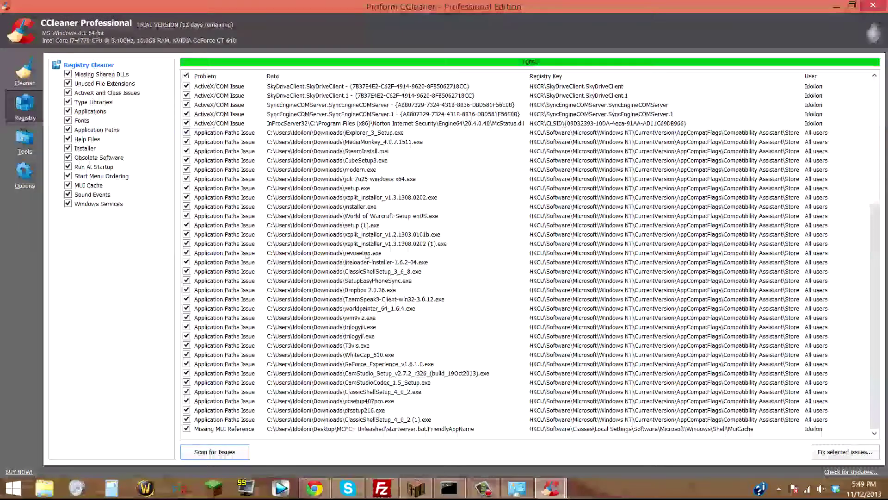
pyautogui.scroll(1, 383, 215)
pyautogui.scroll(6, 384, 212)
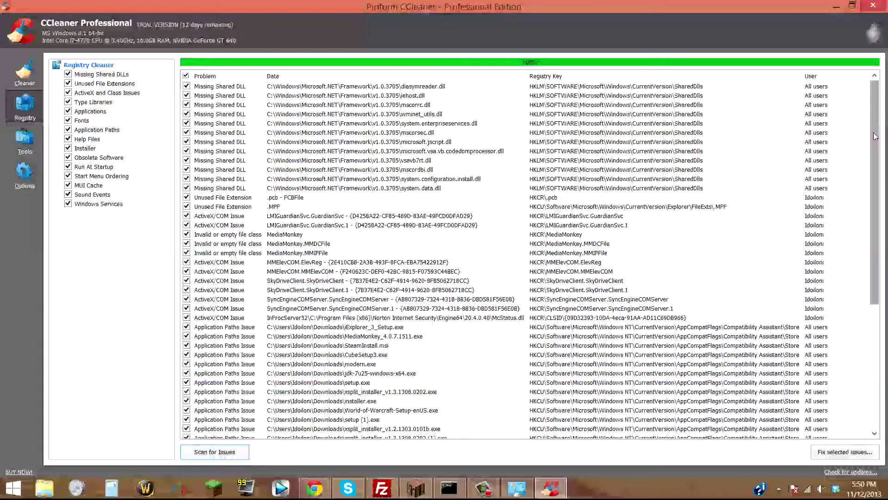
pyautogui.moveTo(874, 139)
pyautogui.mouseDown()
pyautogui.moveTo(874, 227)
pyautogui.moveTo(874, 139)
pyautogui.mouseUp()
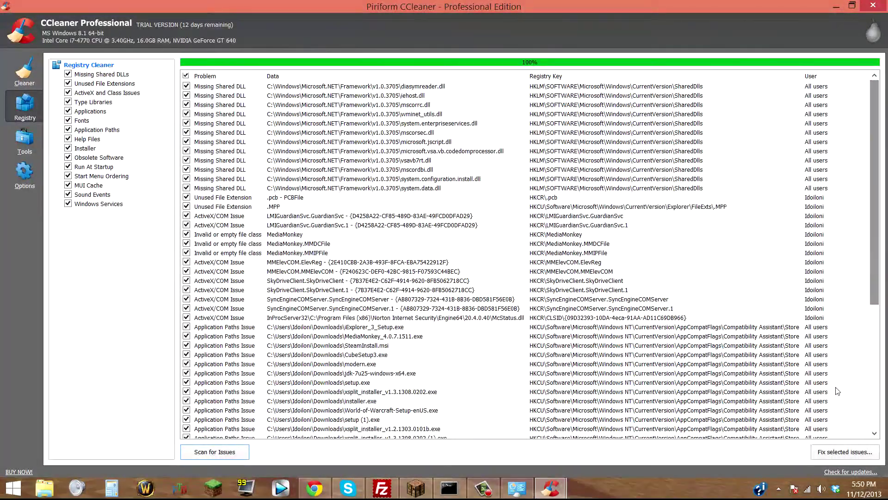
# Save a registry backup .reg file to Documents, then fix all 59 selected issues.
pyautogui.click(845, 452)
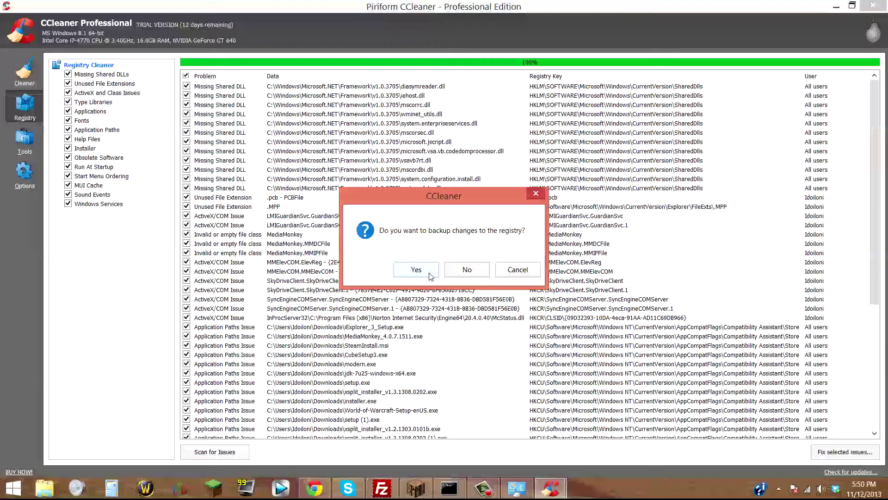
pyautogui.click(416, 270)
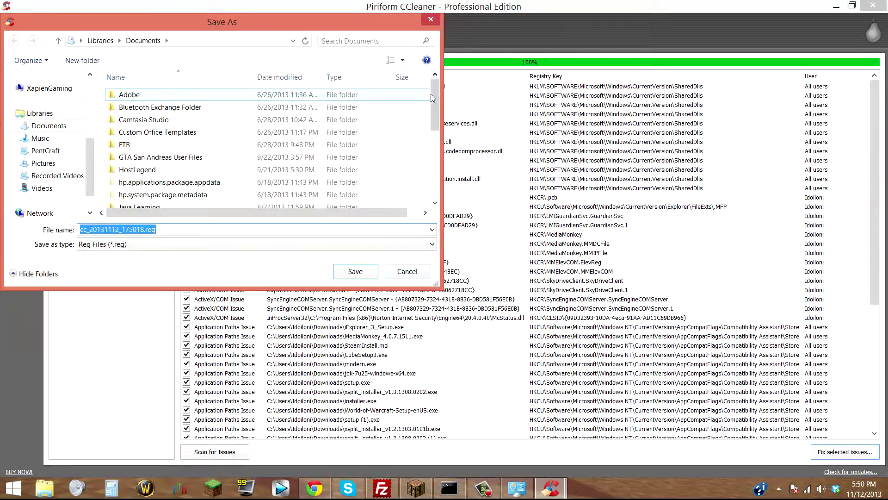
pyautogui.moveTo(431, 98); pyautogui.dragTo(435, 180)
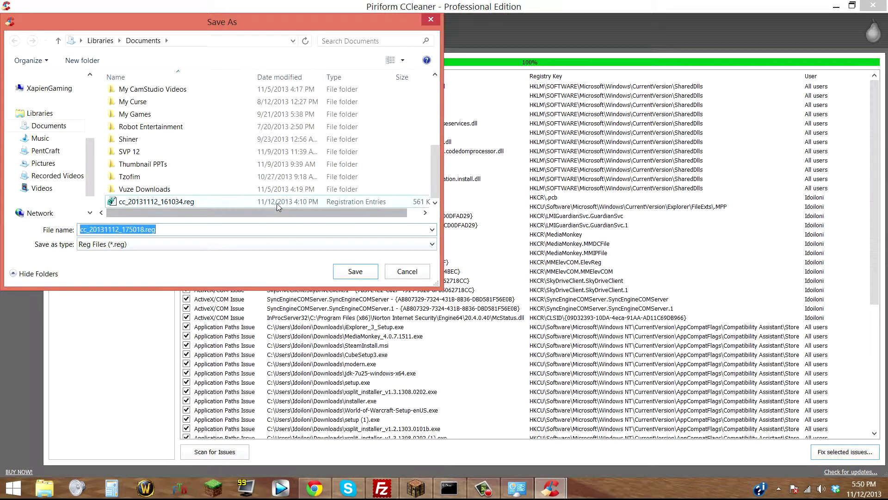
pyautogui.click(355, 271)
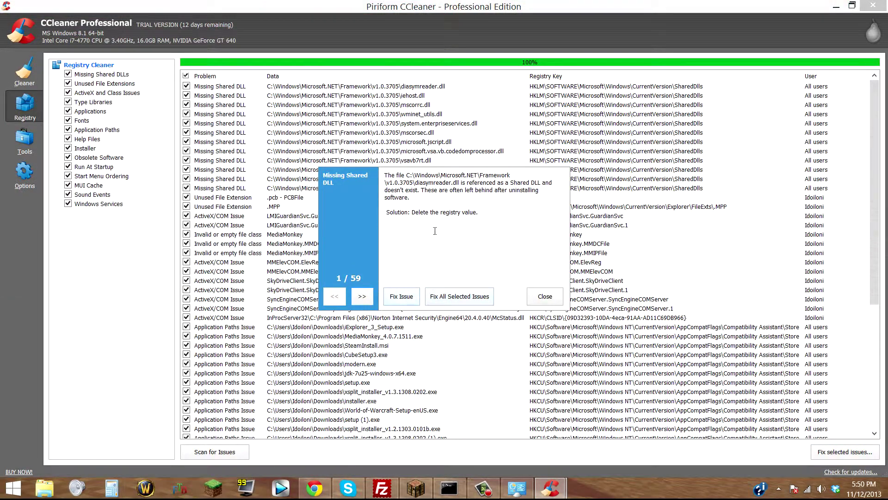
pyautogui.click(447, 298)
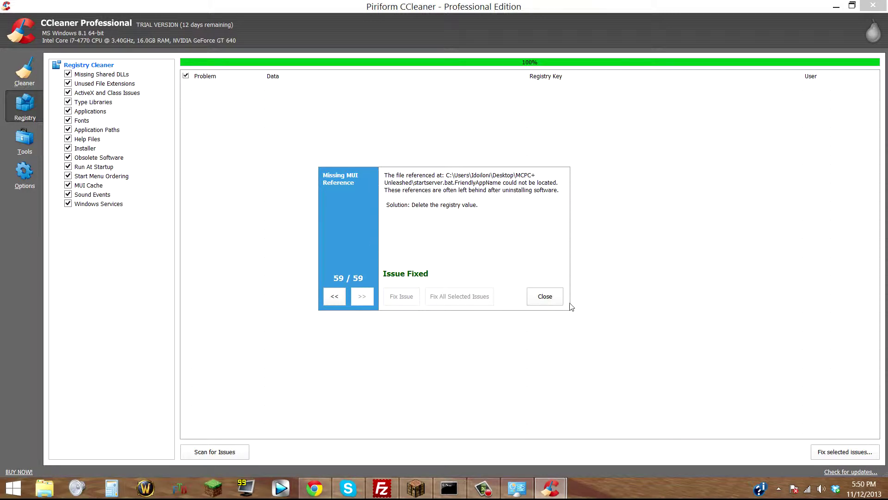
pyautogui.click(545, 296)
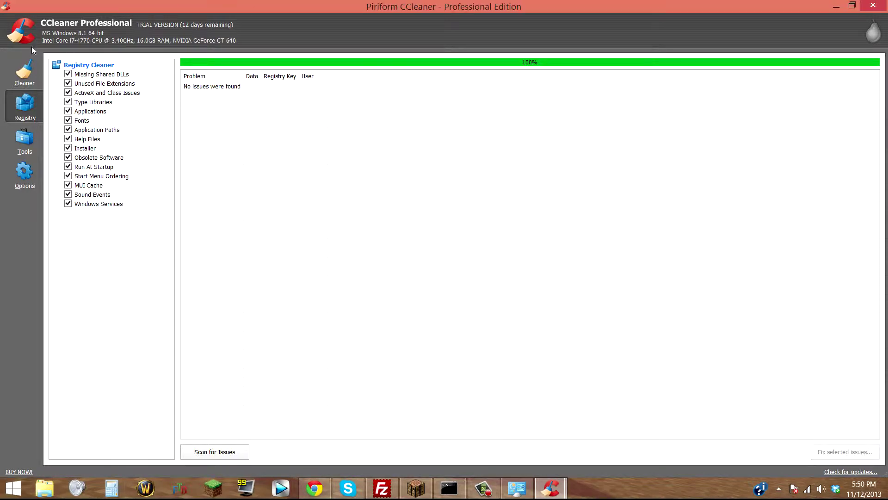
# Scroll through the installed programs list under Tools > Uninstall.
pyautogui.click(24, 78)
pyautogui.click(24, 101)
pyautogui.click(25, 139)
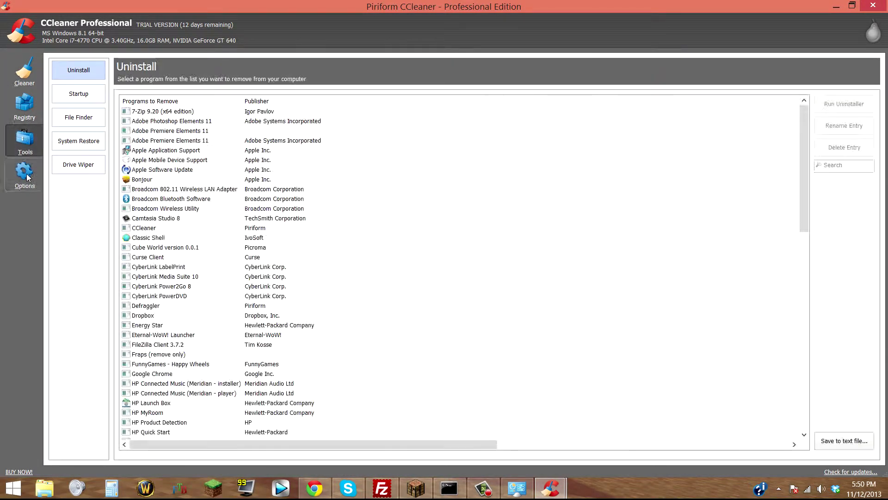
pyautogui.click(24, 172)
pyautogui.click(25, 141)
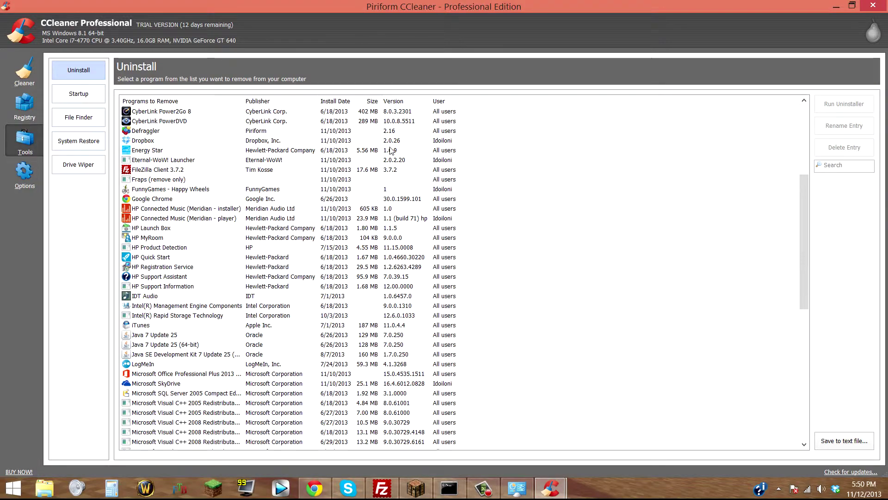
pyautogui.scroll(-10, 387, 163)
pyautogui.scroll(12, 277, 148)
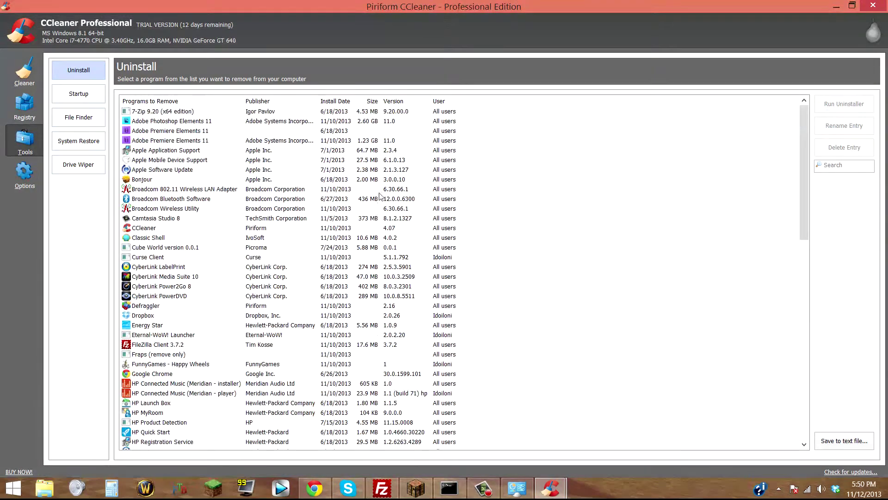
pyautogui.scroll(-18, 188, 125)
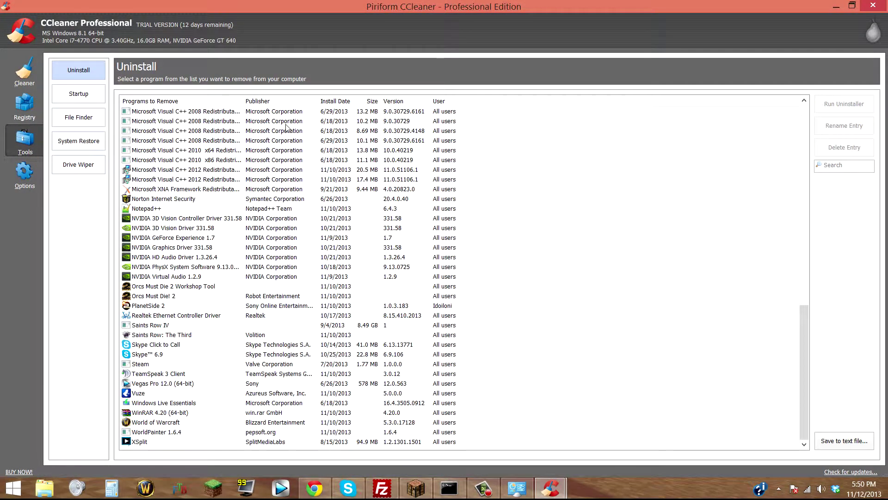
pyautogui.scroll(13, 189, 217)
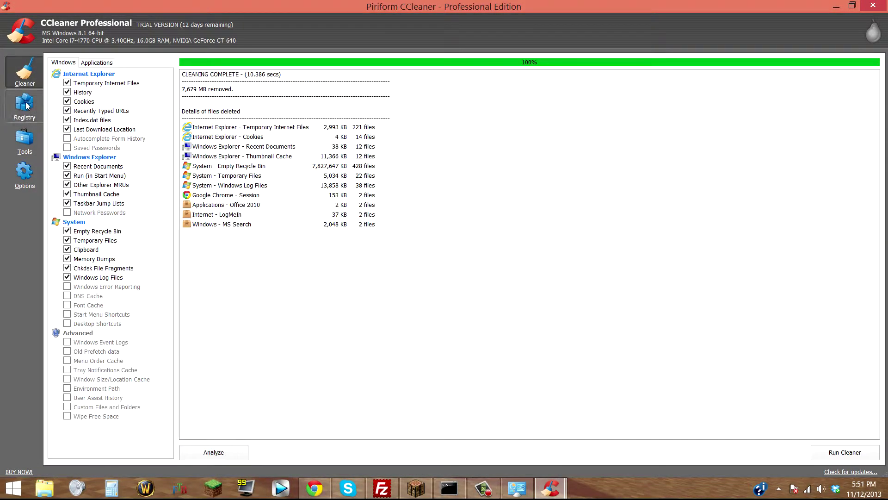
pyautogui.click(23, 140)
pyautogui.click(25, 172)
pyautogui.click(26, 145)
pyautogui.click(21, 172)
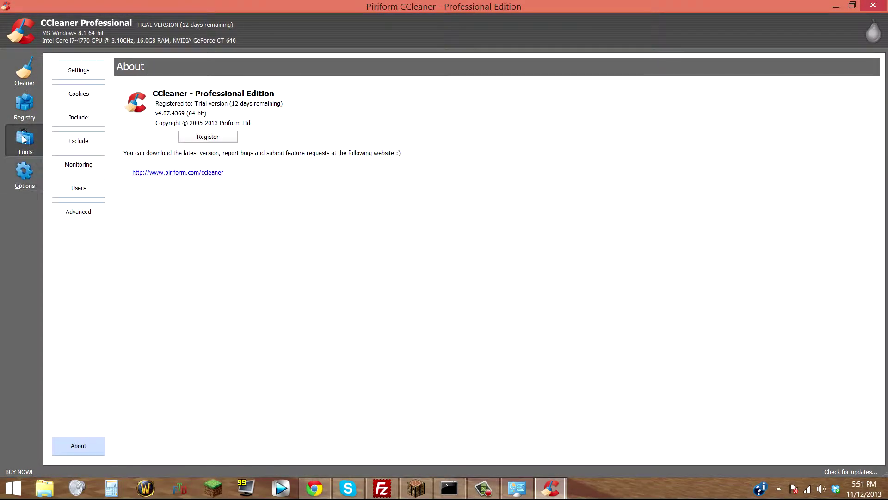
pyautogui.click(28, 83)
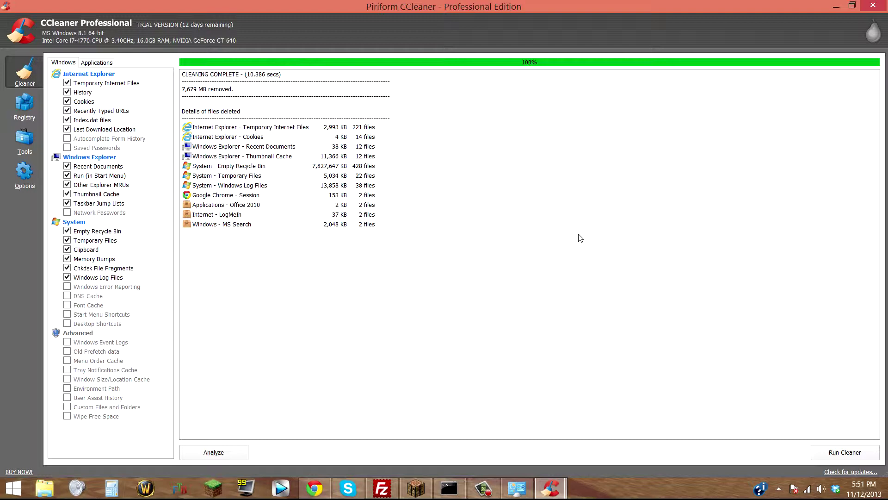
pyautogui.moveTo(869, 14)
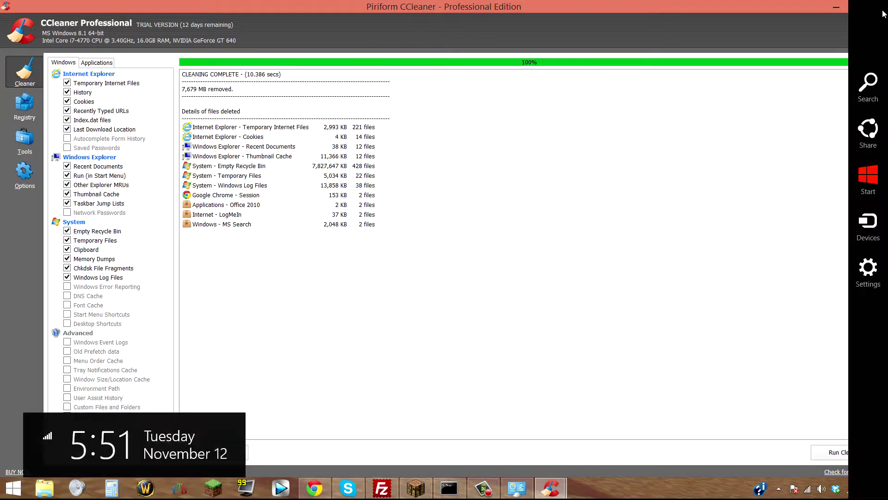
# Close CCleaner and briefly check the hidden notification-area icons.
pyautogui.click(869, 6)
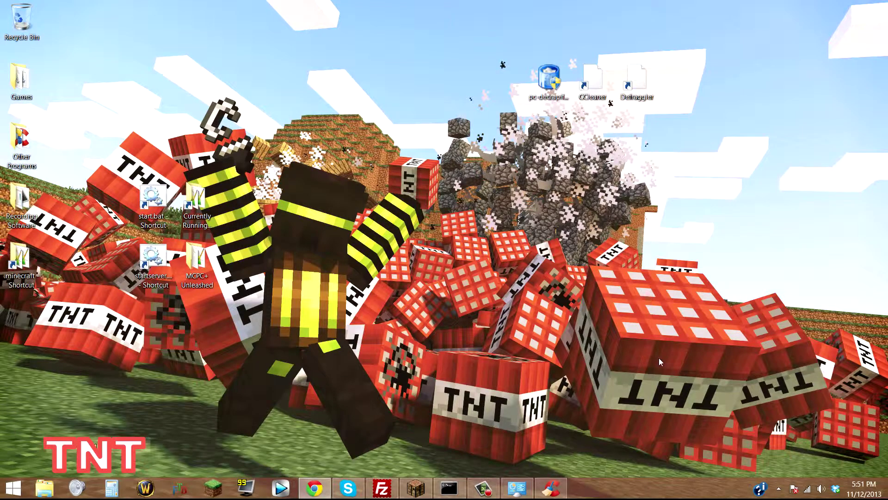
pyautogui.click(779, 489)
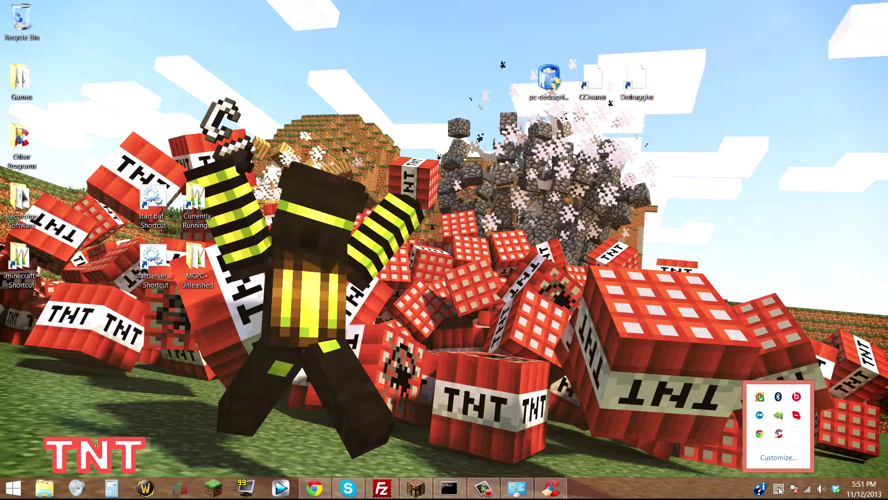
pyautogui.click(779, 489)
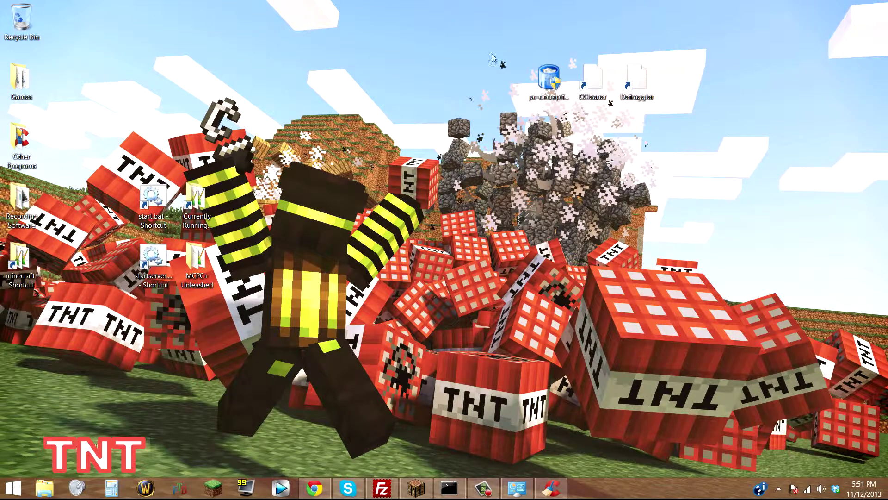
pyautogui.moveTo(477, 31); pyautogui.dragTo(608, 159)
pyautogui.click(266, 365)
# Open and dismiss the Start menu, returning to the bare desktop.
pyautogui.click(13, 488)
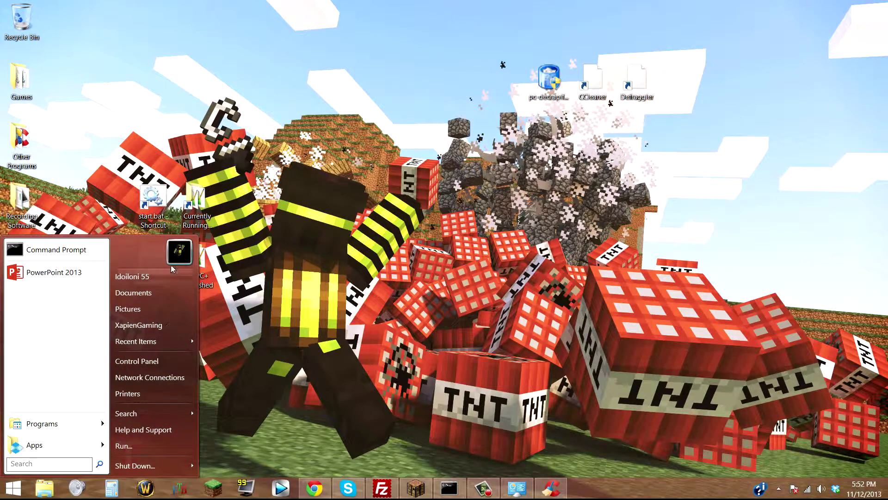
pyautogui.click(342, 272)
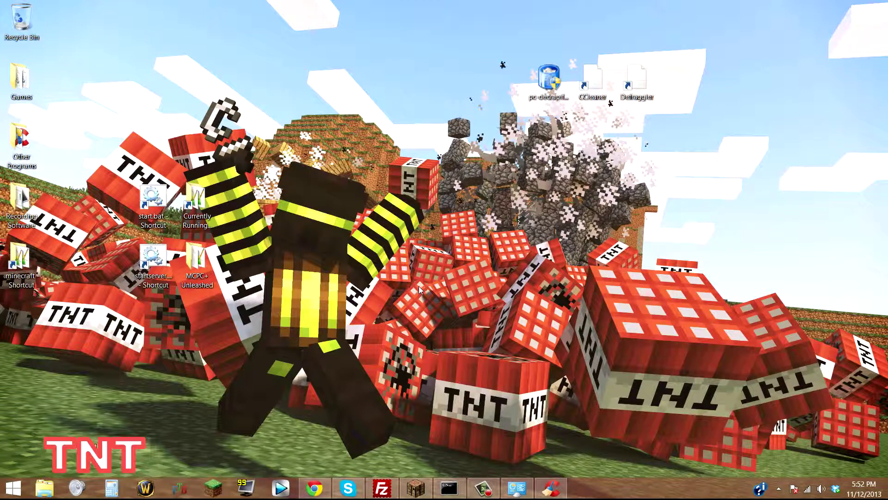
pyautogui.moveTo(417, 175); pyautogui.dragTo(587, 312)
pyautogui.moveTo(330, 96); pyautogui.dragTo(295, 104)
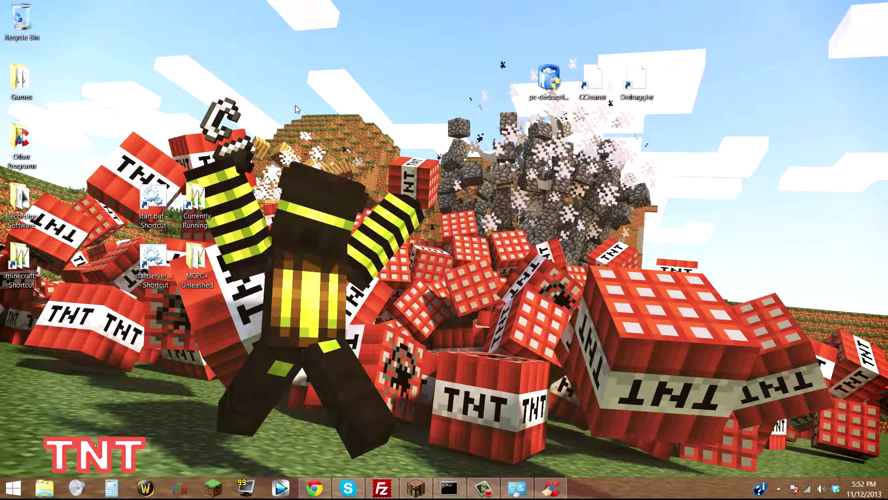